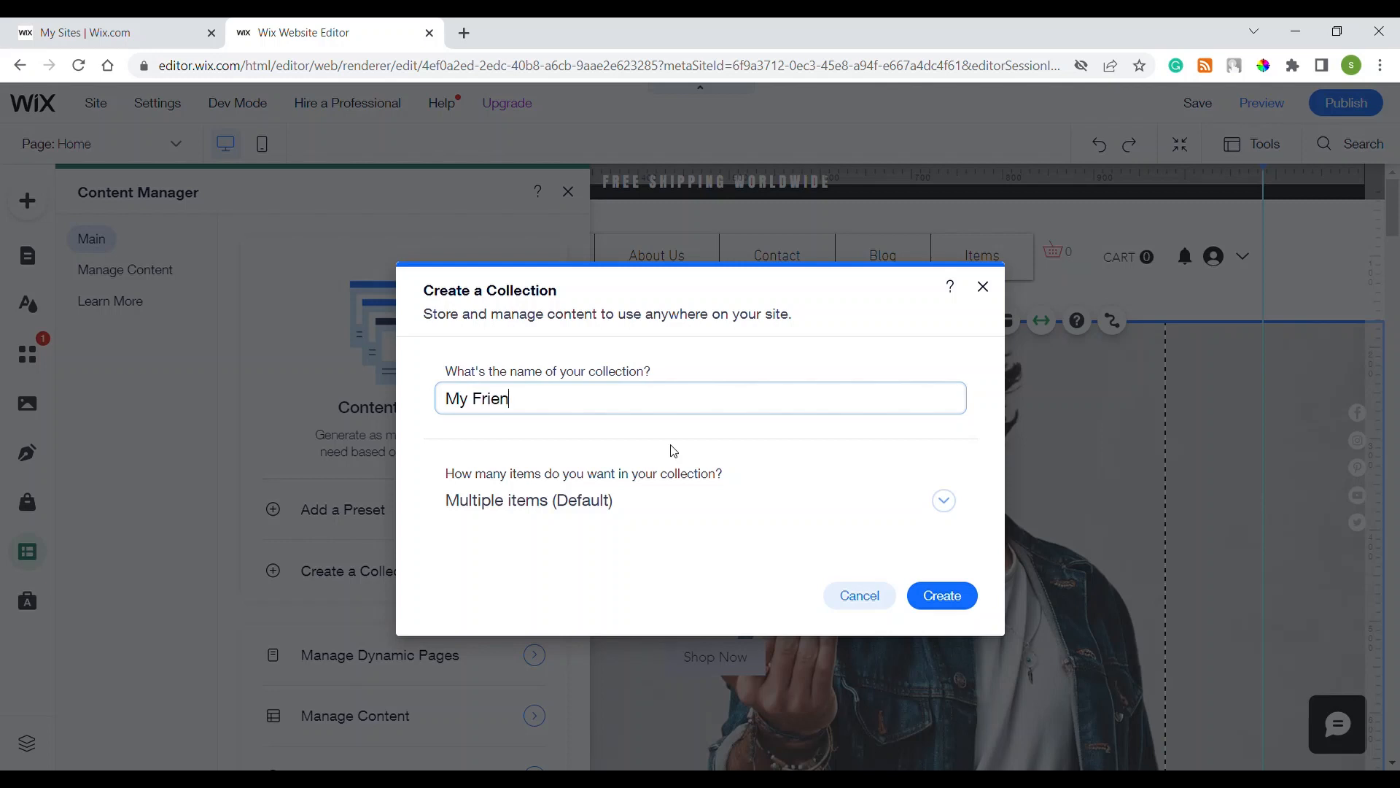
- Create the My Friends collection with the default multiple-items setting
click(642, 503)
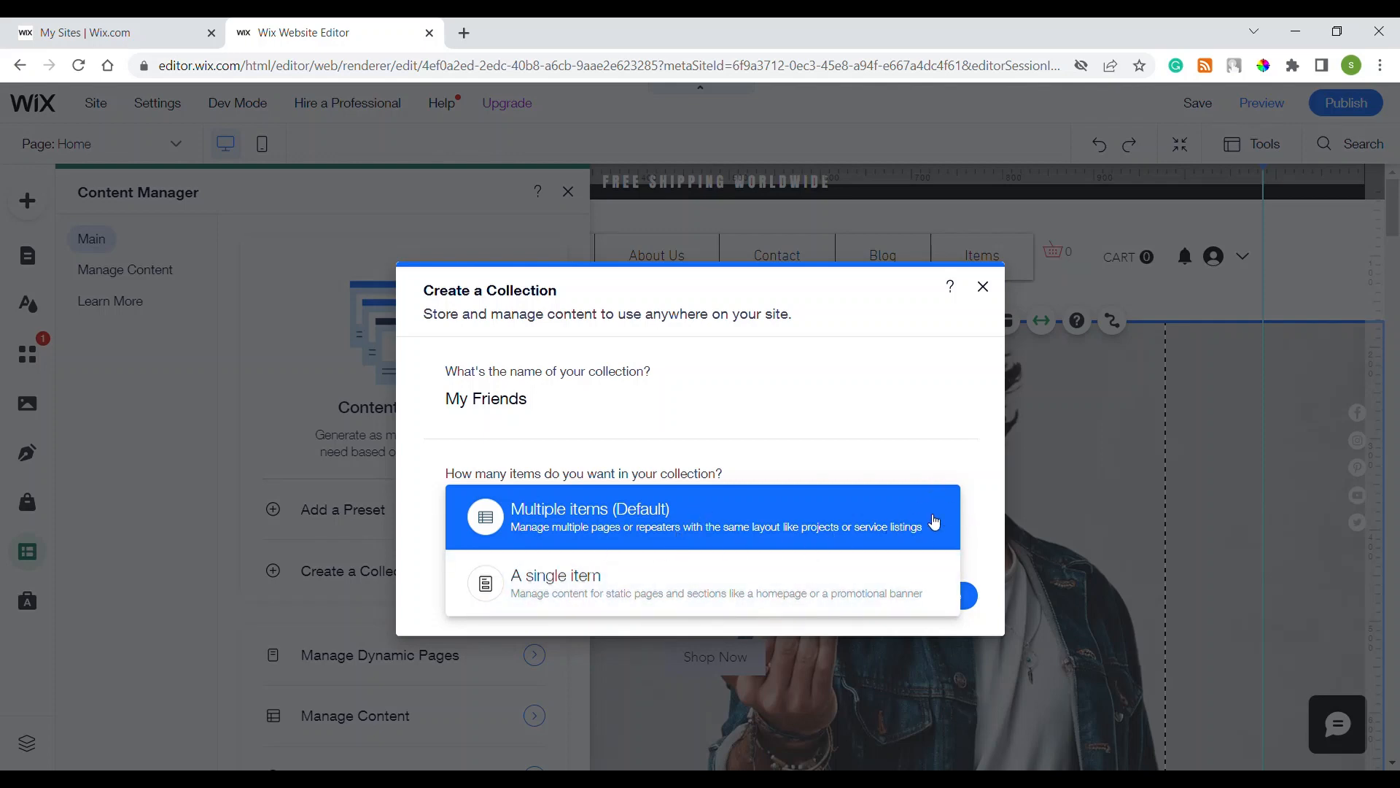
click(998, 488)
click(948, 599)
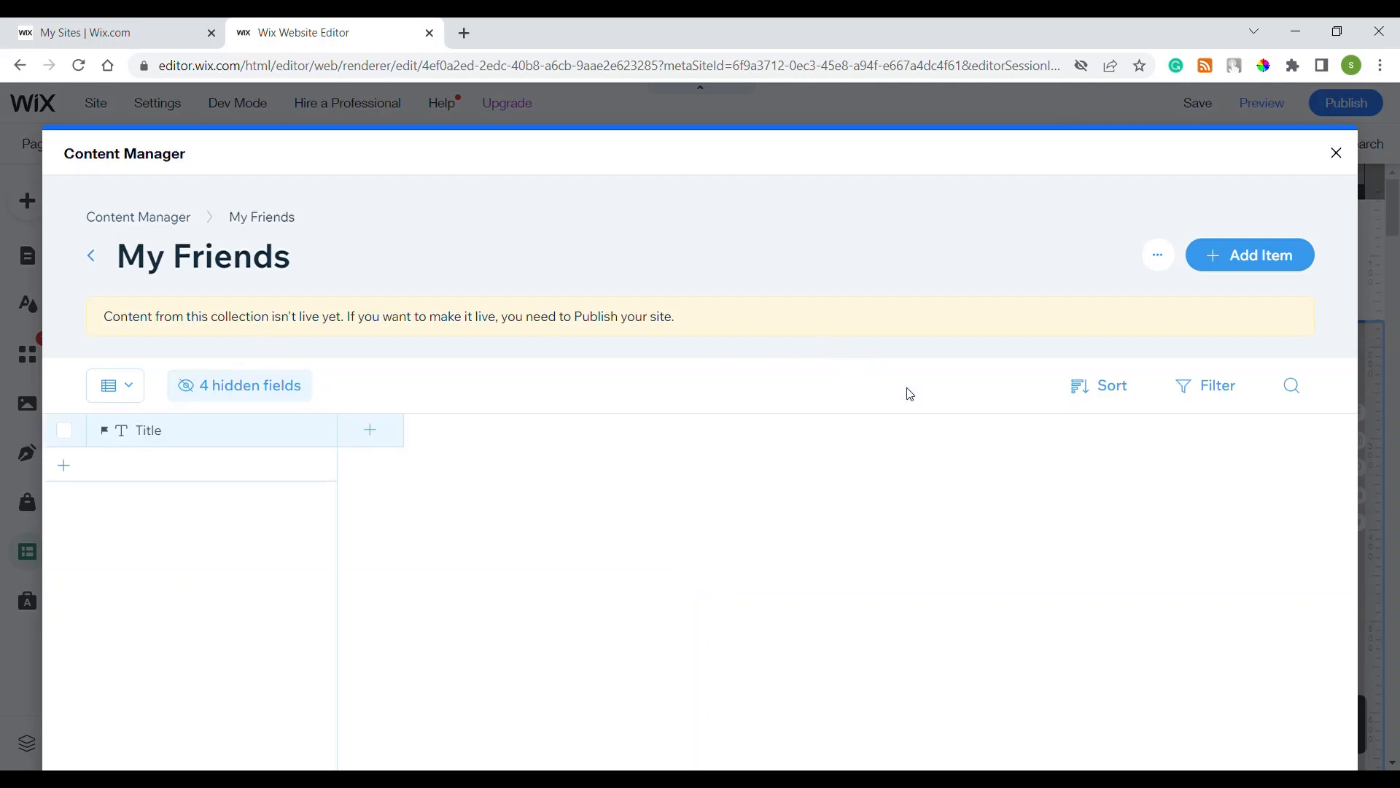
- Start a new field in the My Friends collection and set its name to Name
click(173, 439)
click(390, 439)
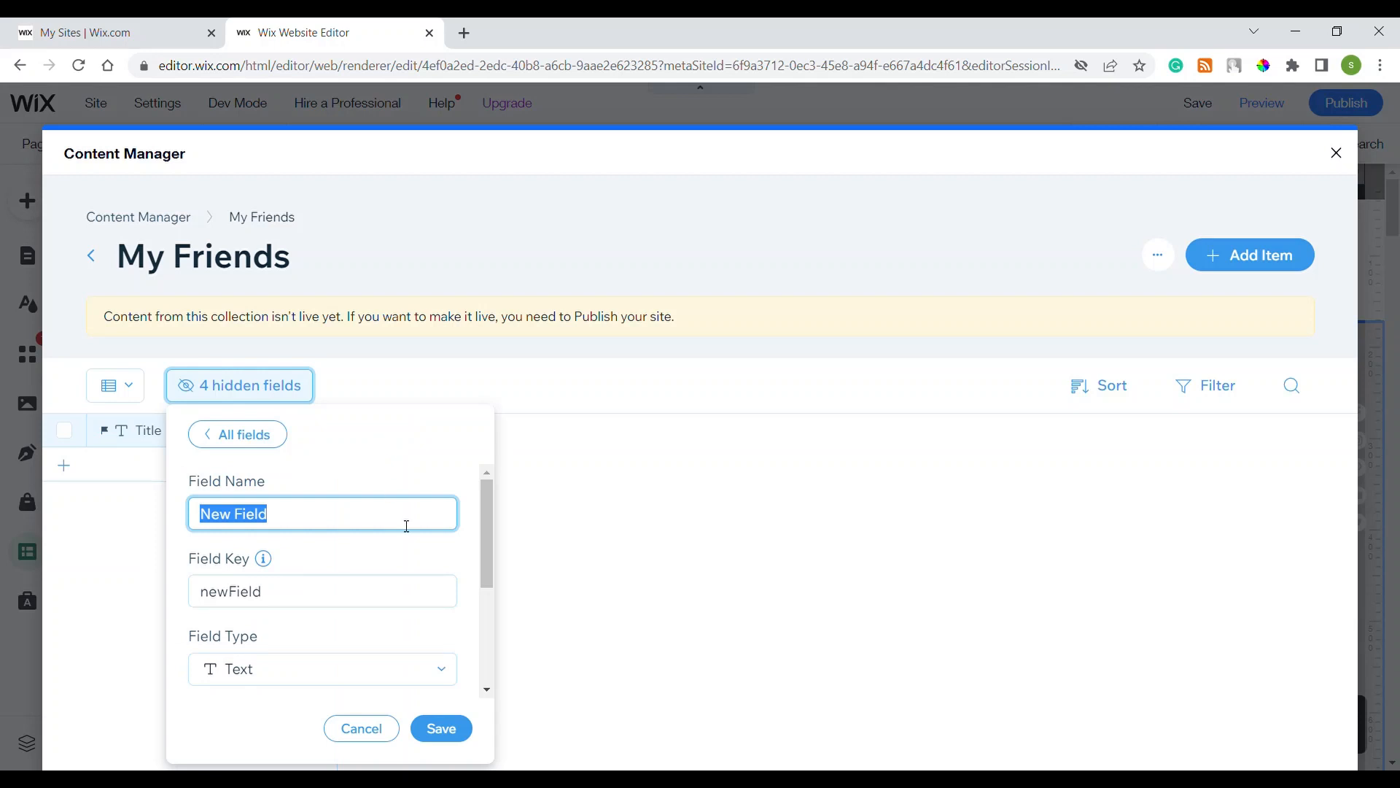
text(Name)
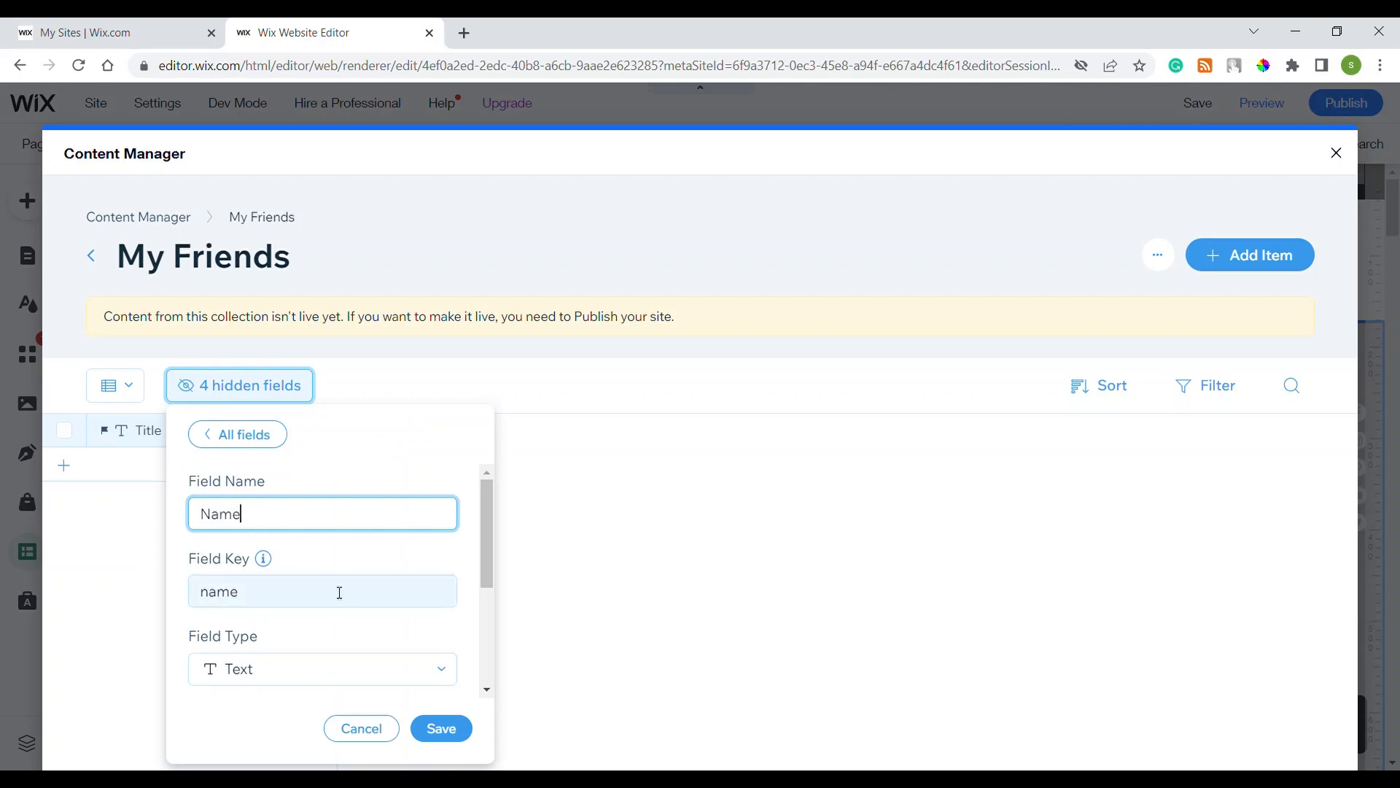
- Browse the available field types for the Name field, leaving the type set to Text
scroll(328, 606, down, 1)
click(338, 584)
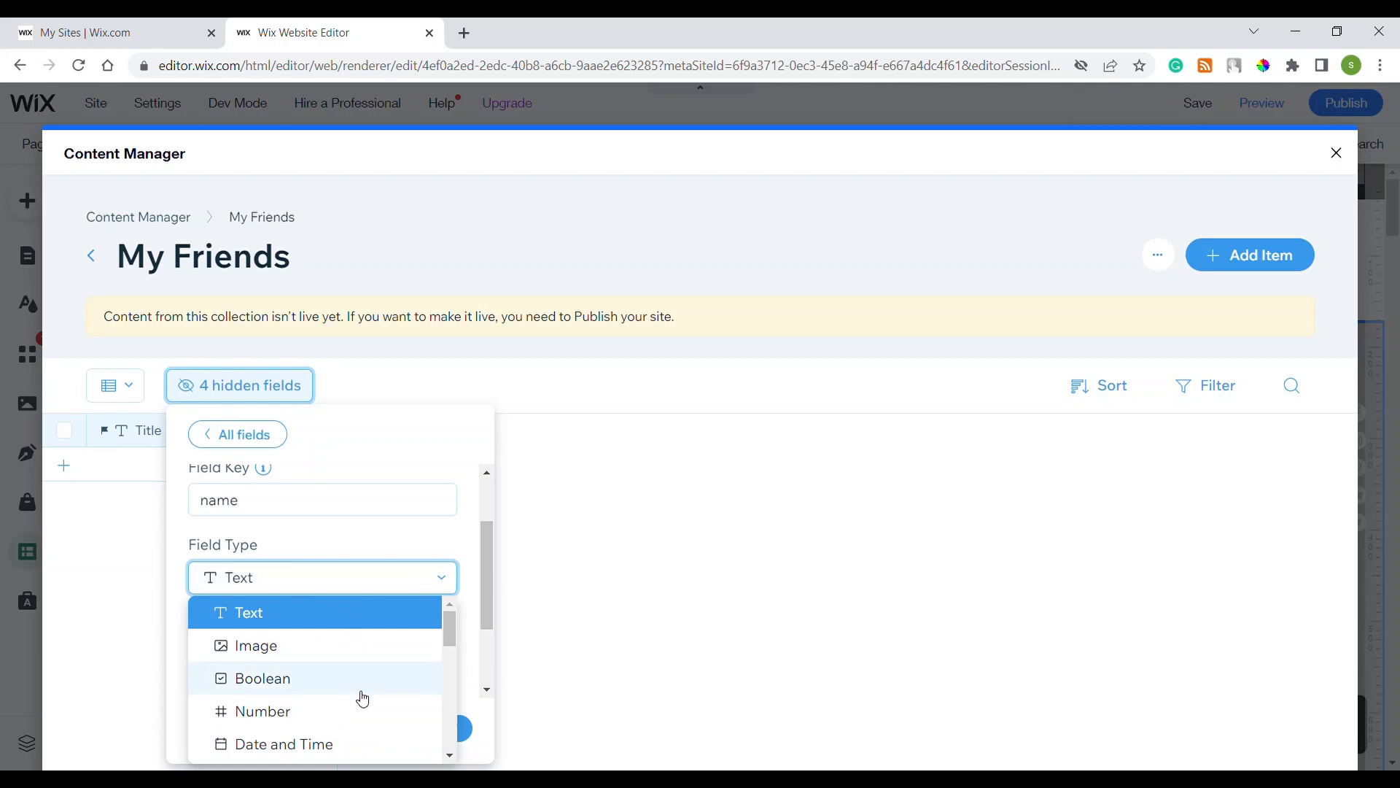
scroll(322, 695, down, 1)
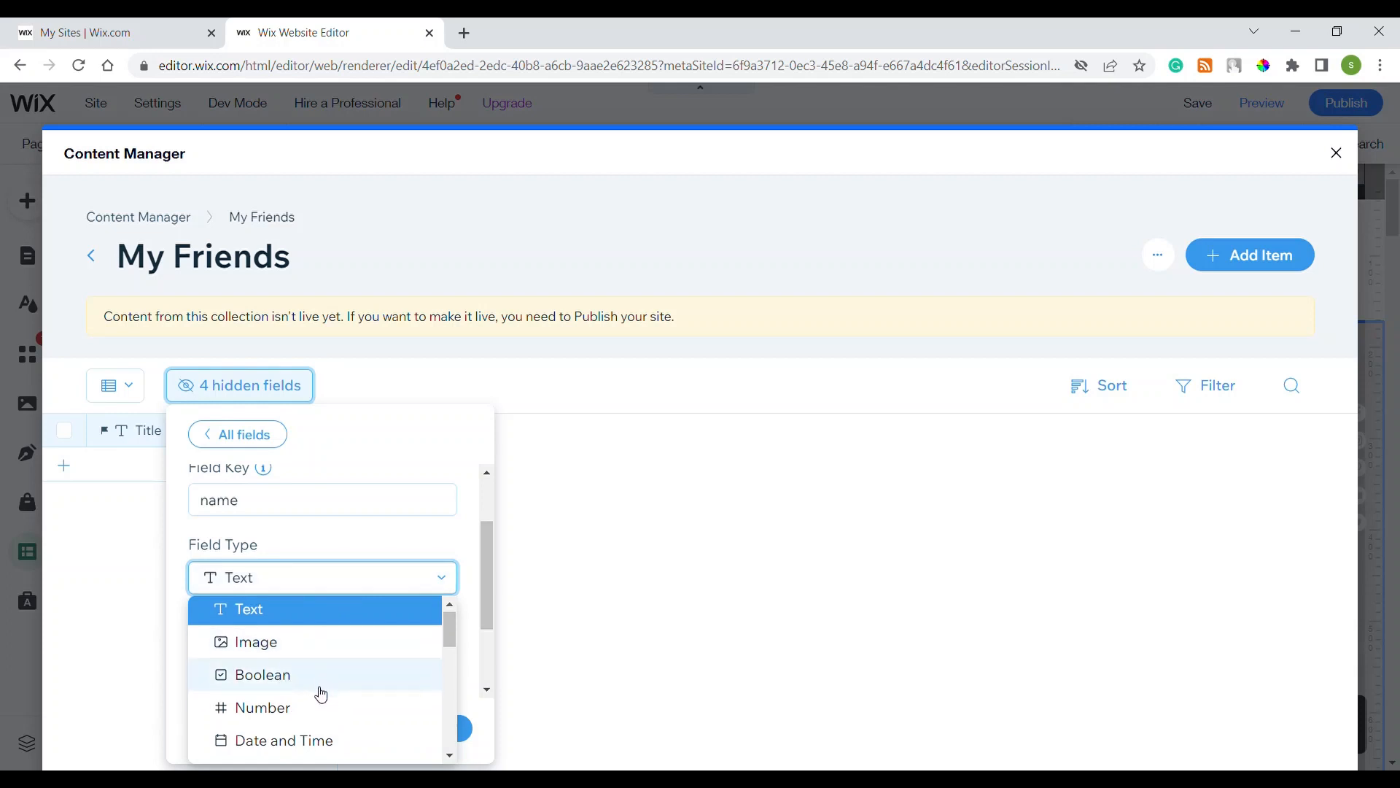
scroll(322, 695, down, 1)
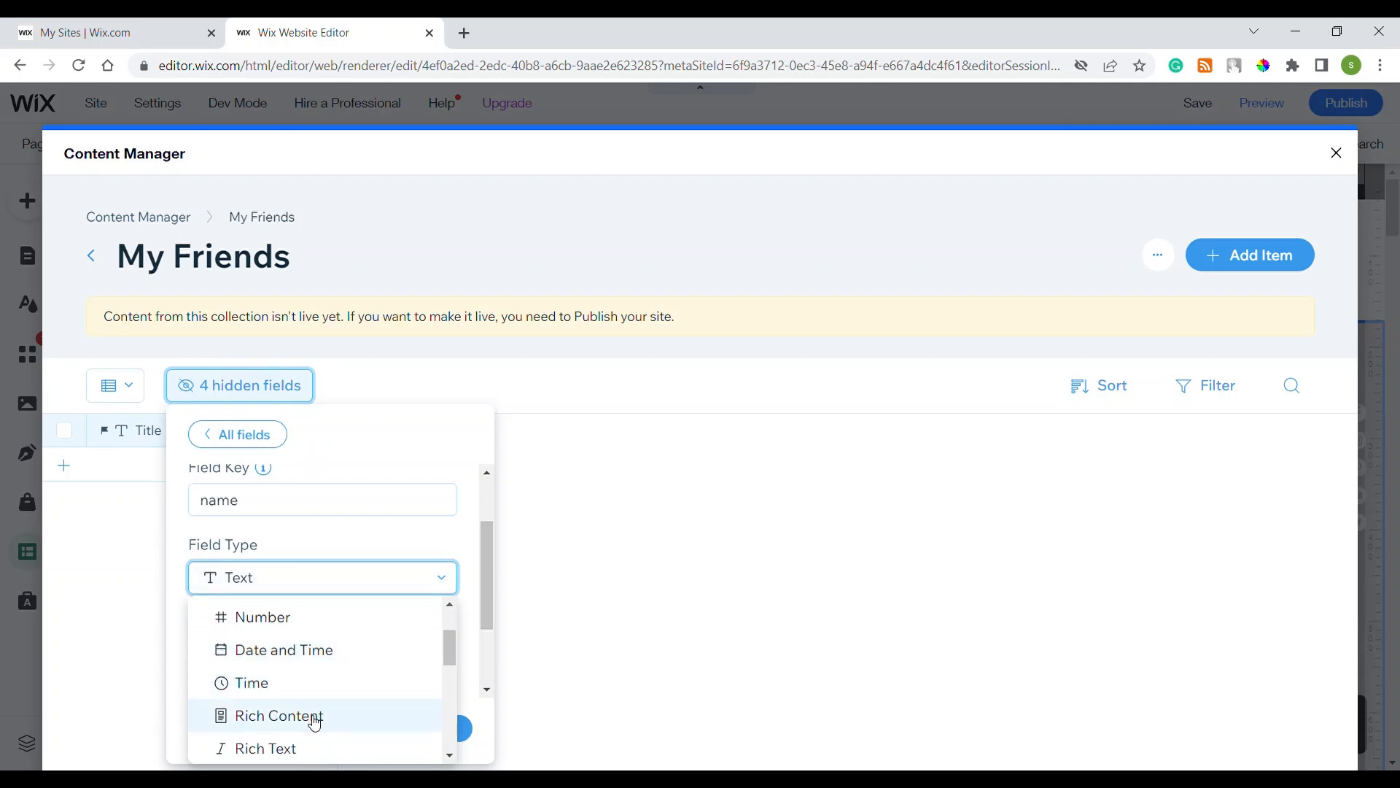
scroll(310, 707, down, 1)
scroll(319, 714, down, 1)
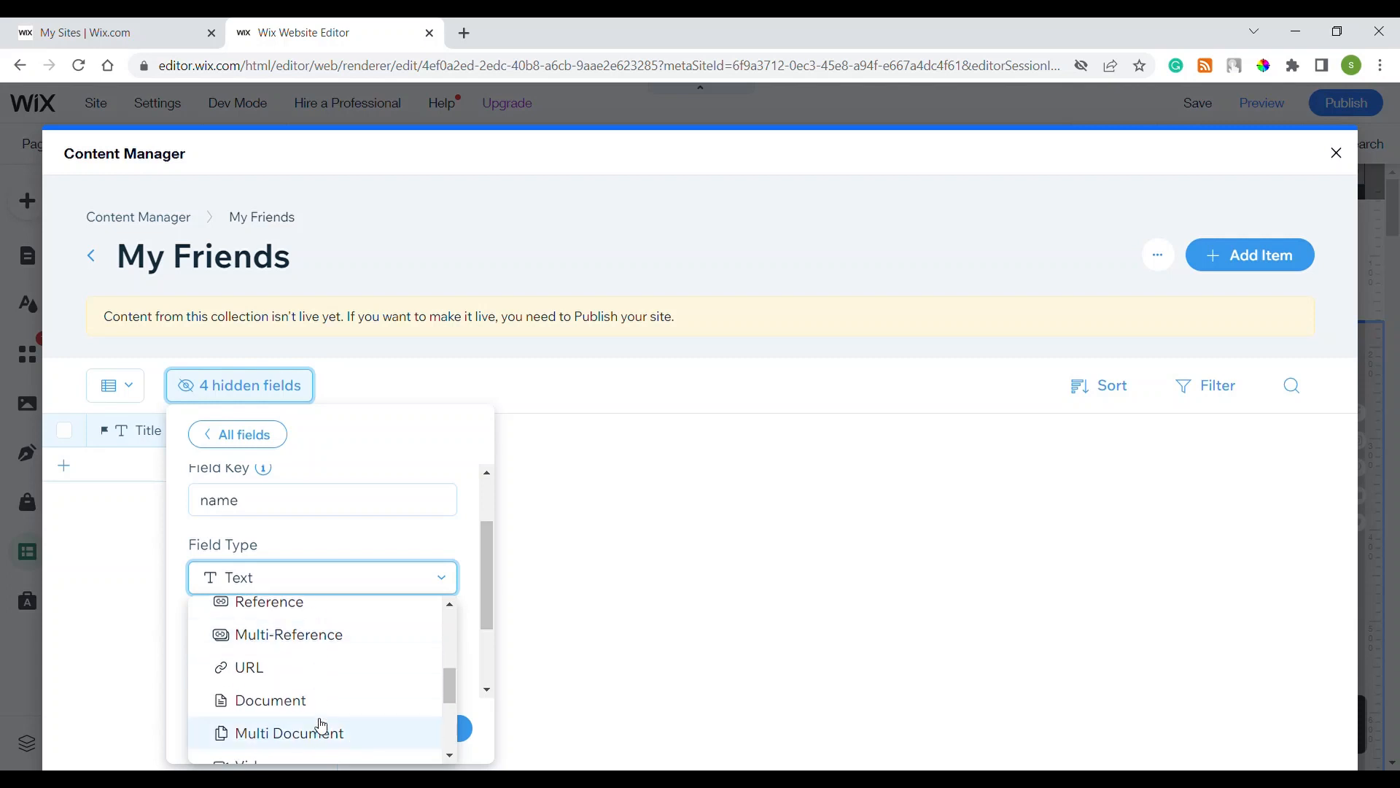
scroll(321, 716, down, 2)
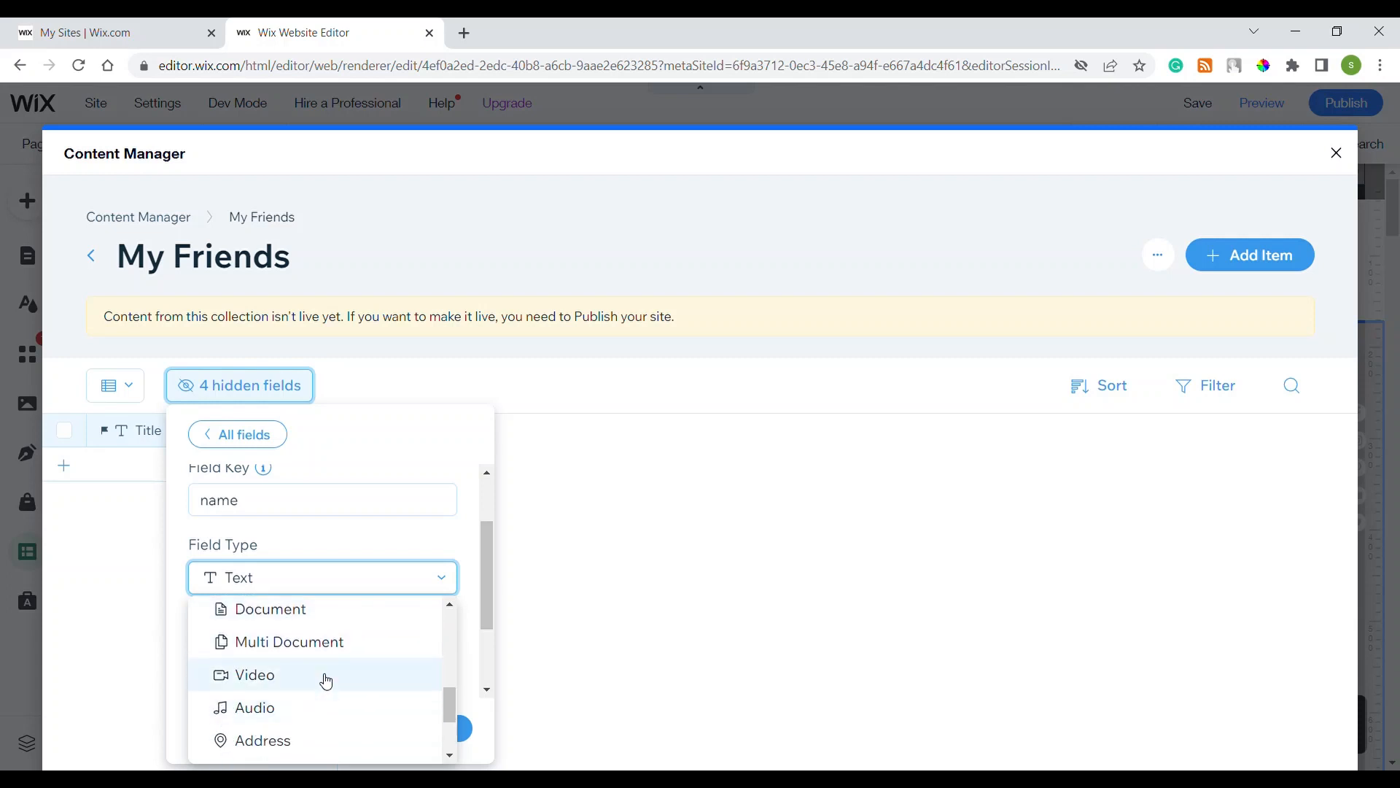
scroll(326, 681, down, 2)
scroll(324, 682, down, 1)
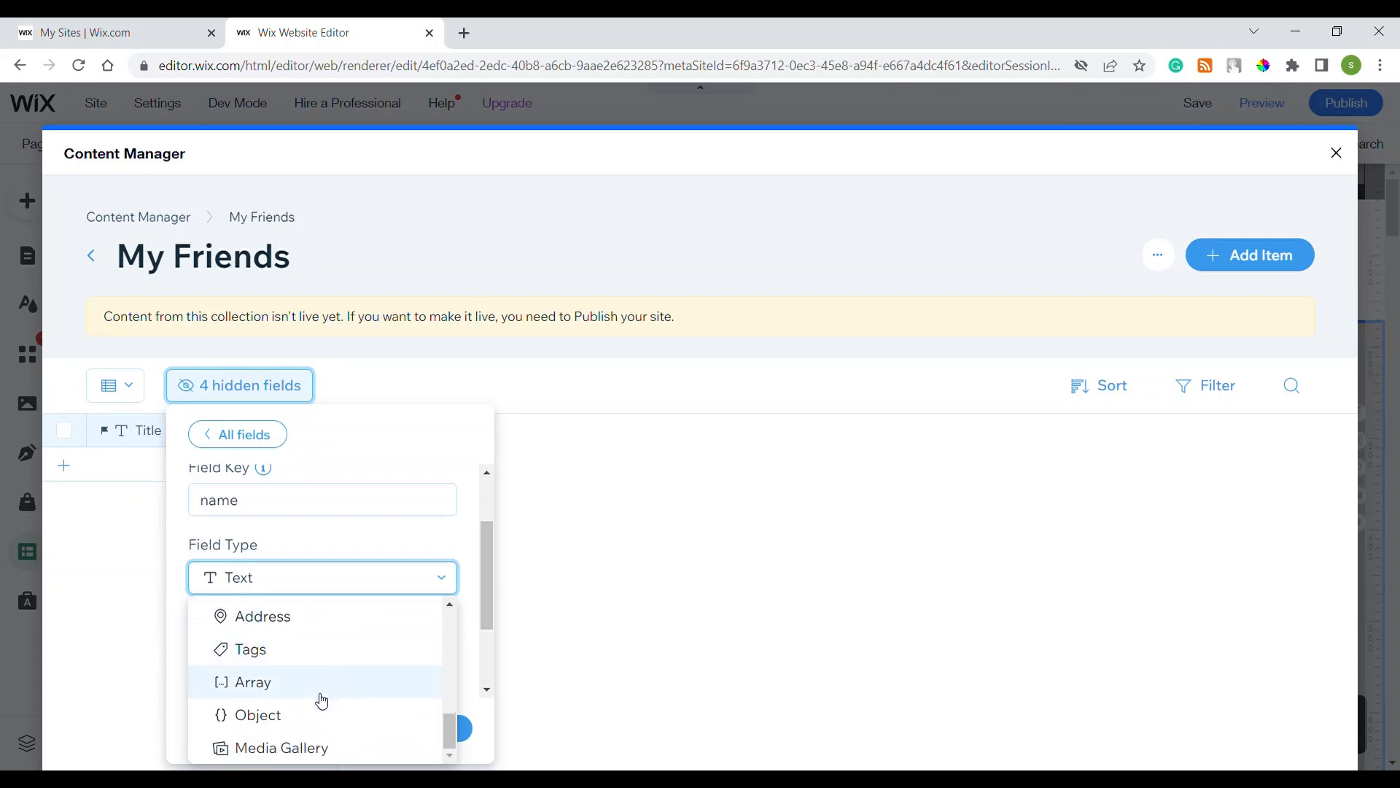
click(459, 575)
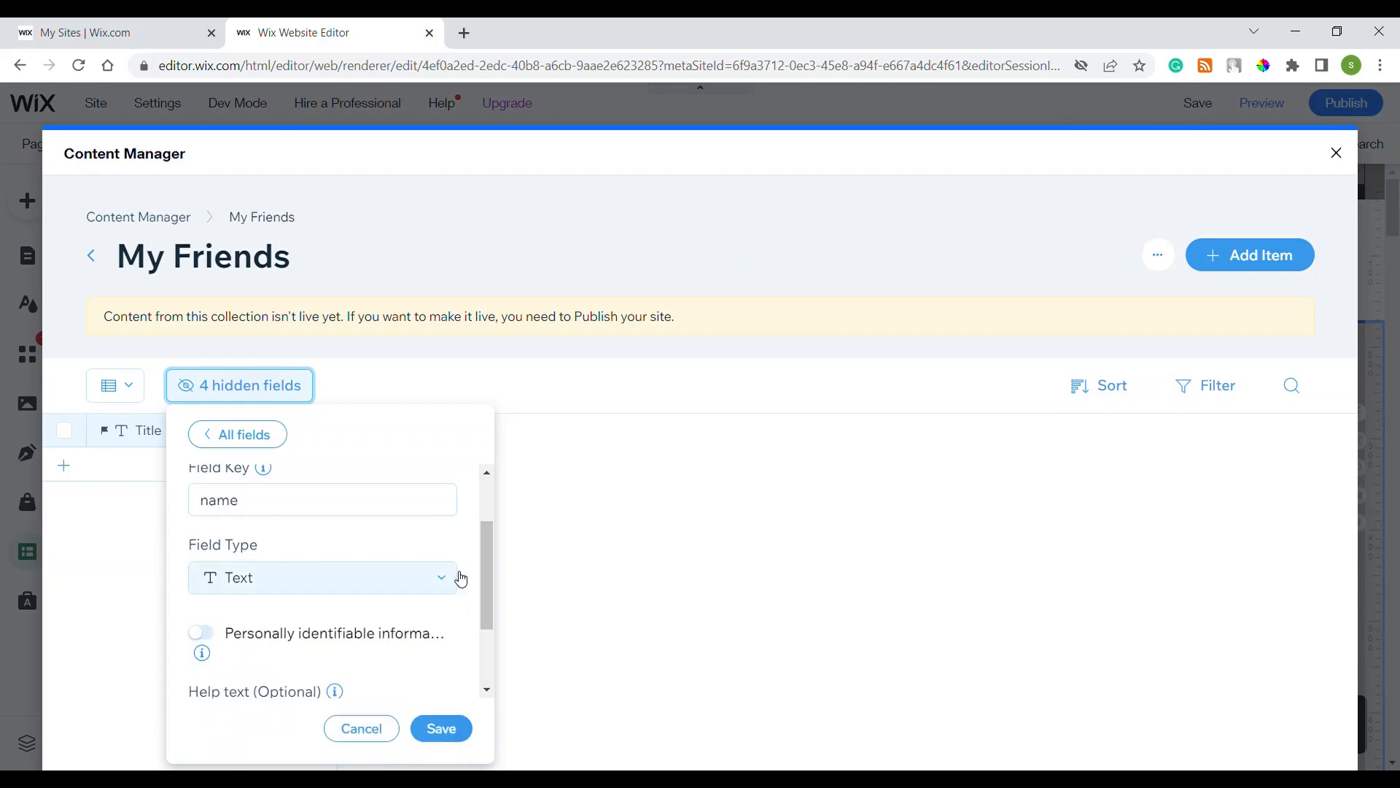
- Switch the personally identifiable information option on and back off, and save the Name field
scroll(460, 584, down, 2)
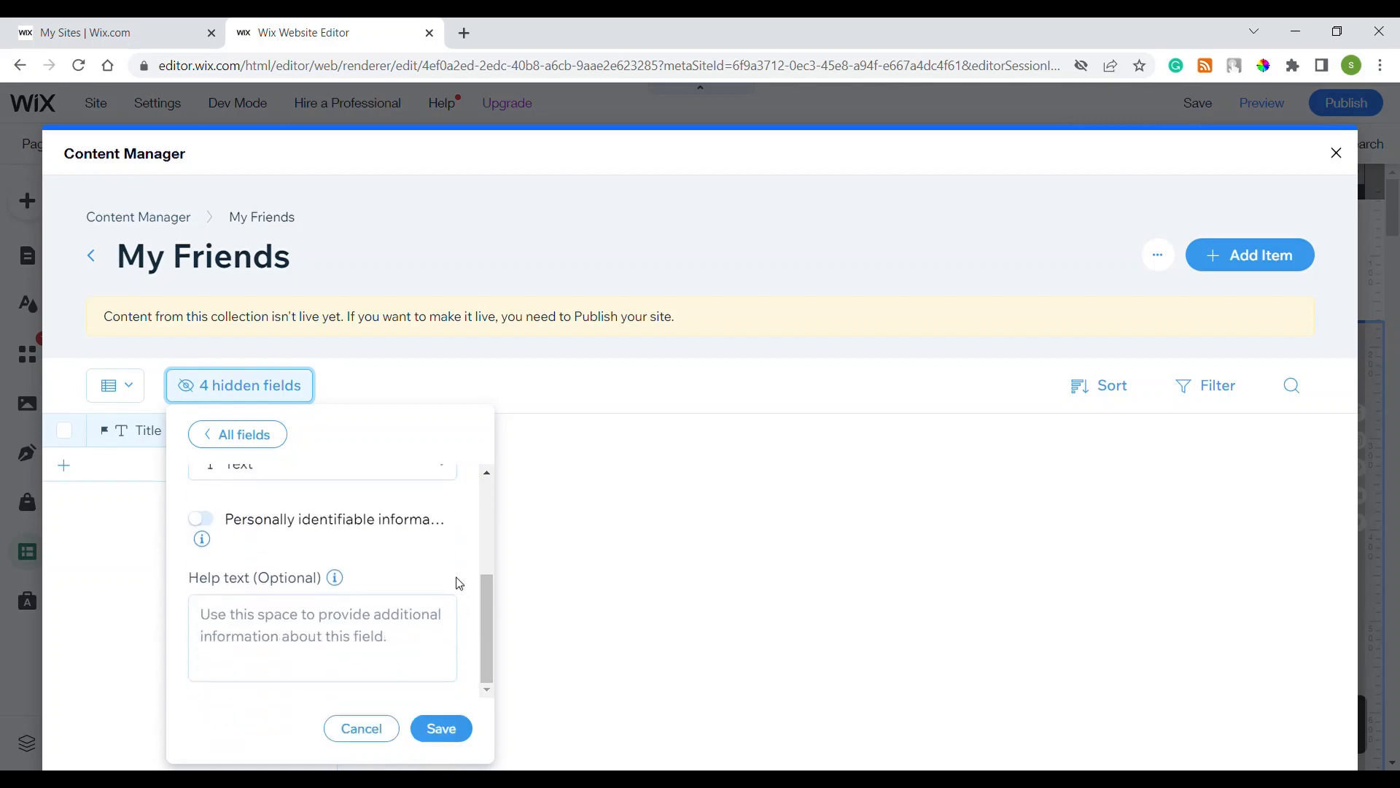
click(209, 525)
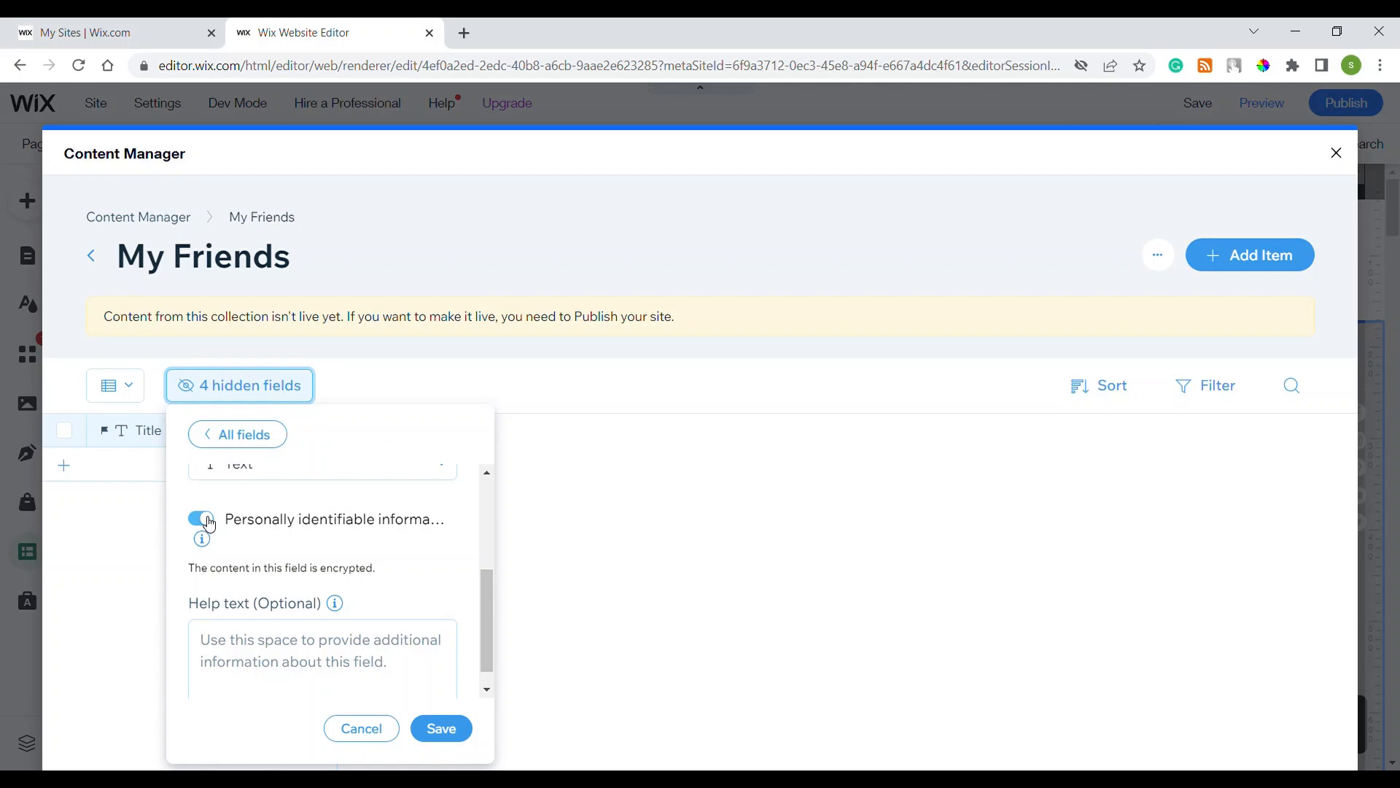
click(210, 525)
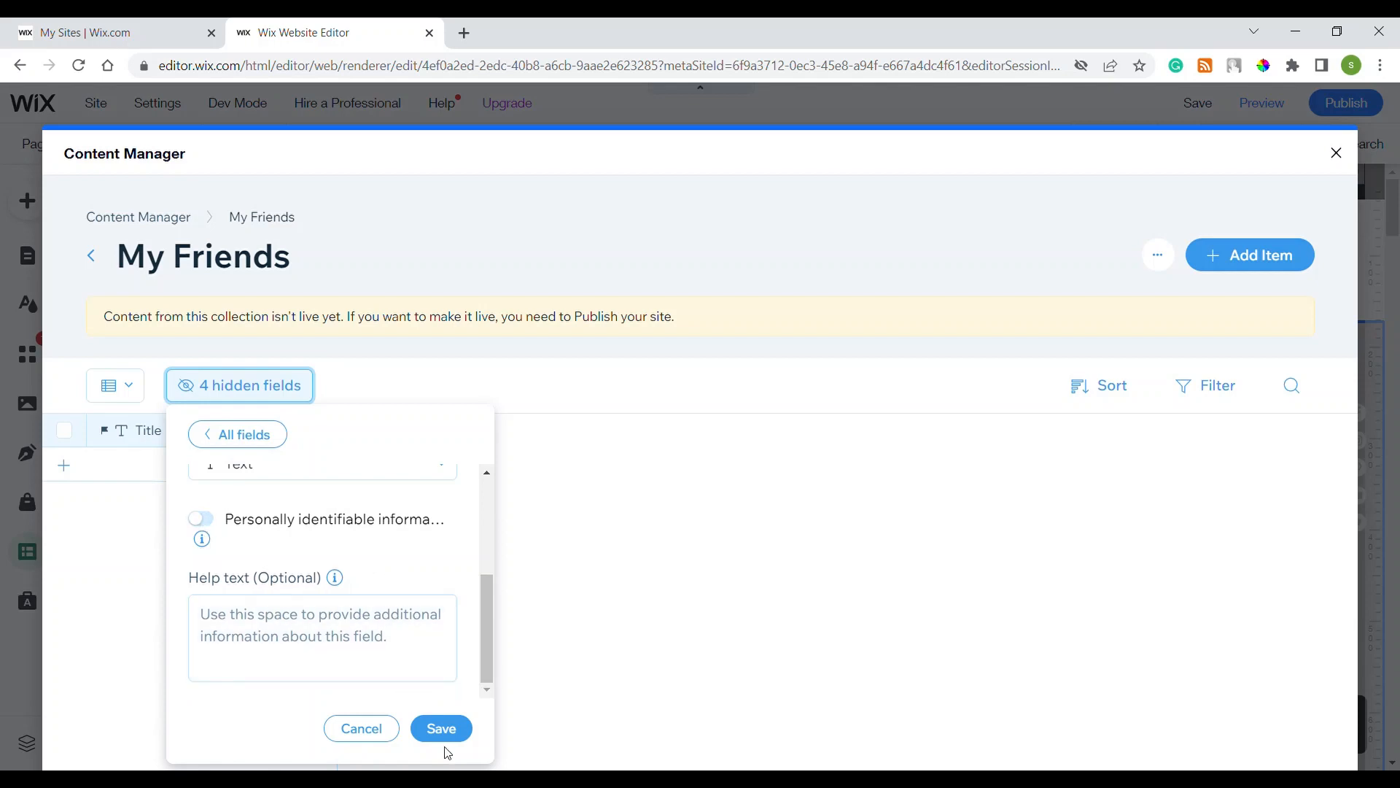
click(440, 727)
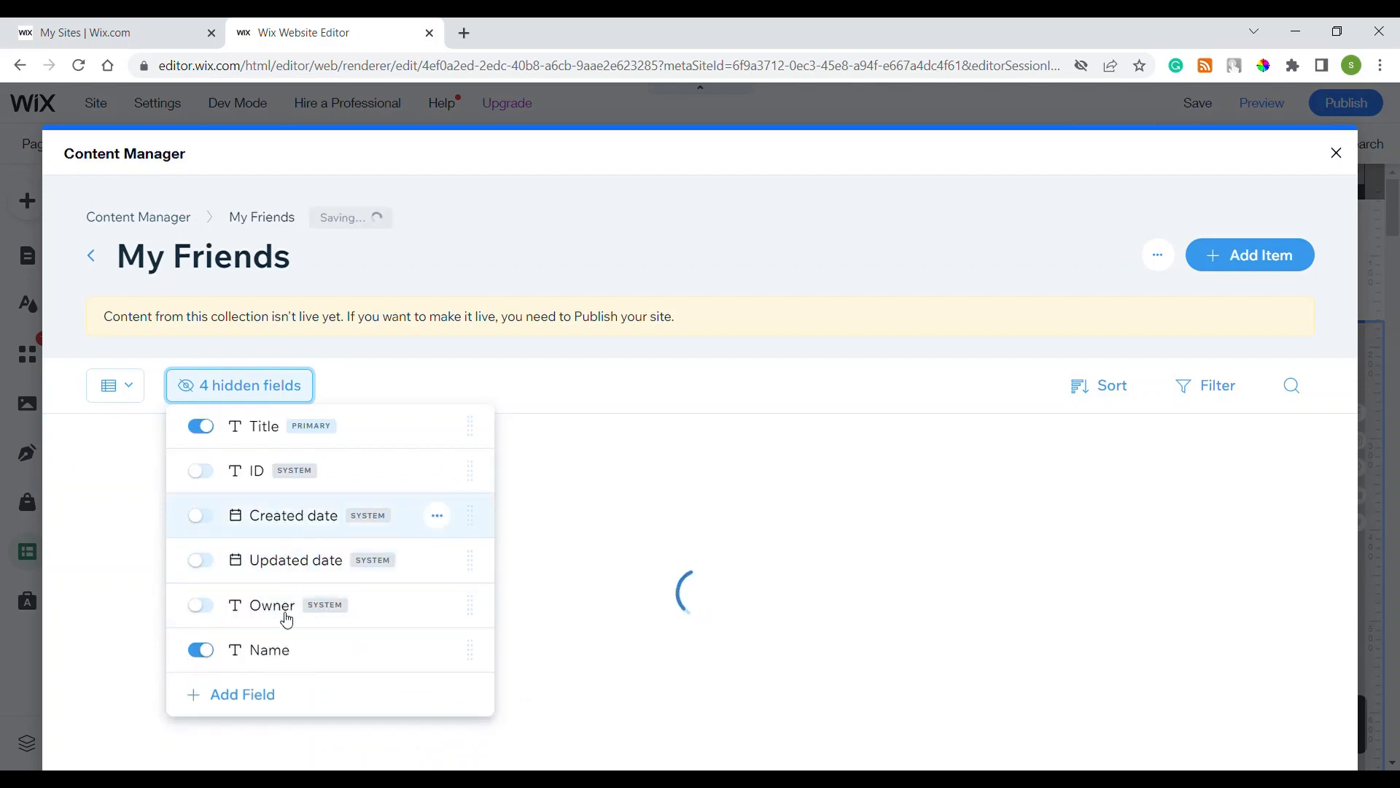
click(725, 511)
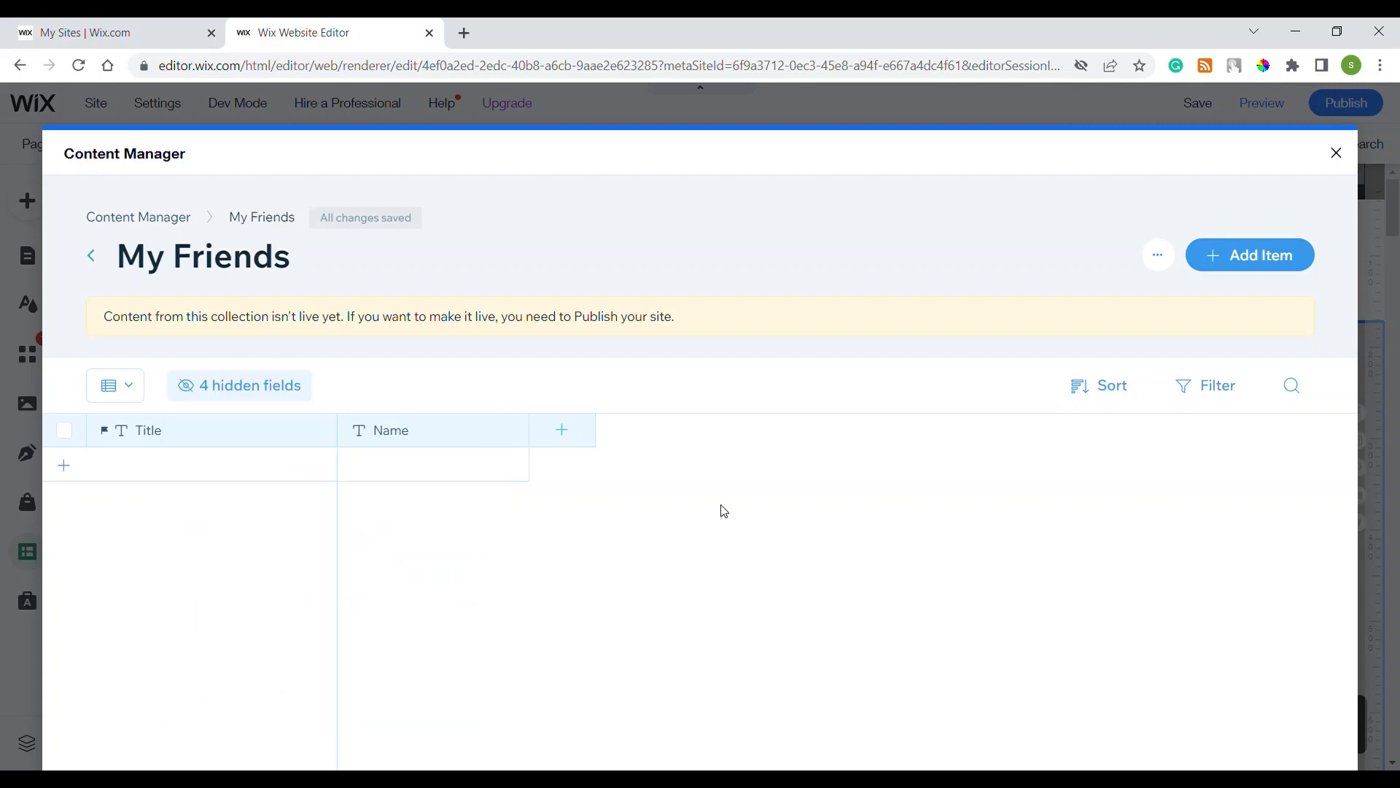
click(1087, 394)
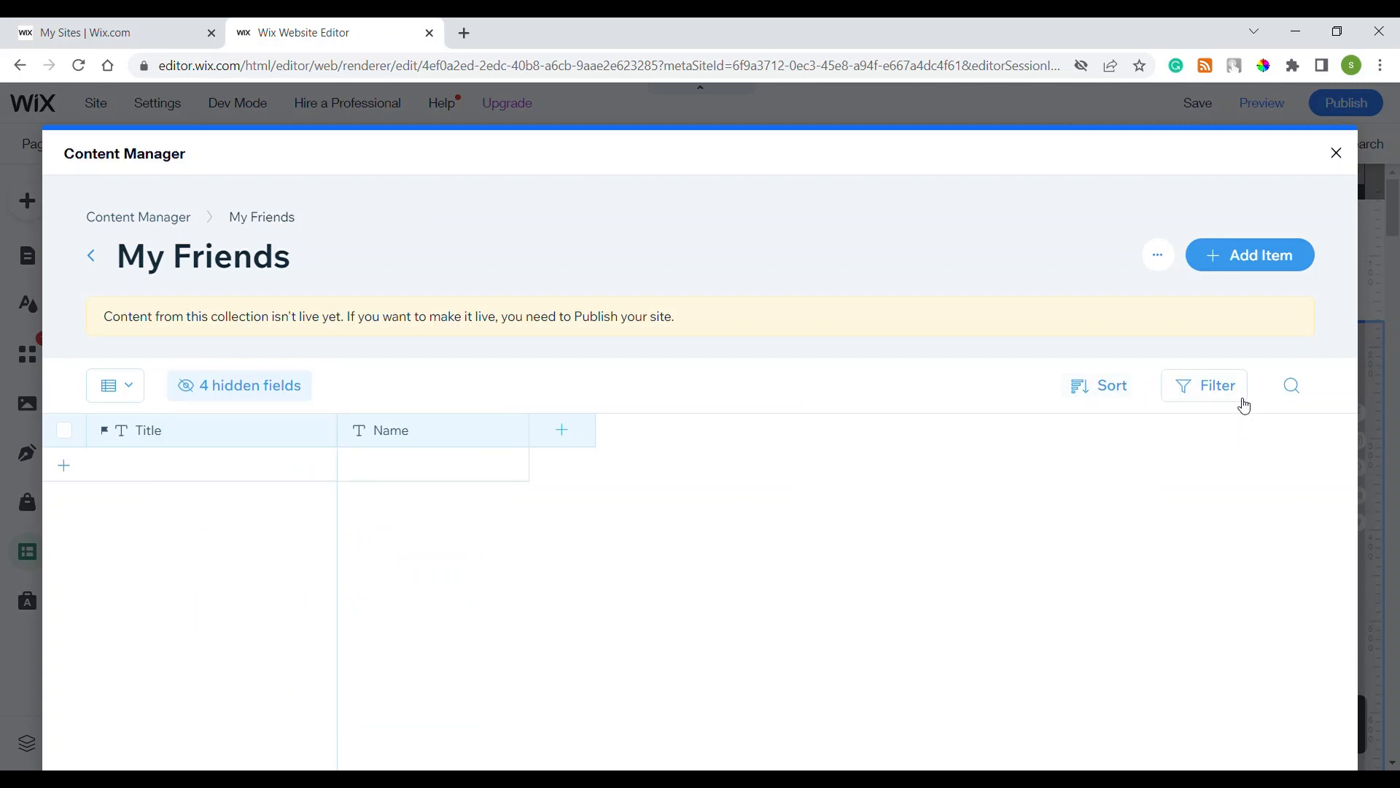
click(1214, 394)
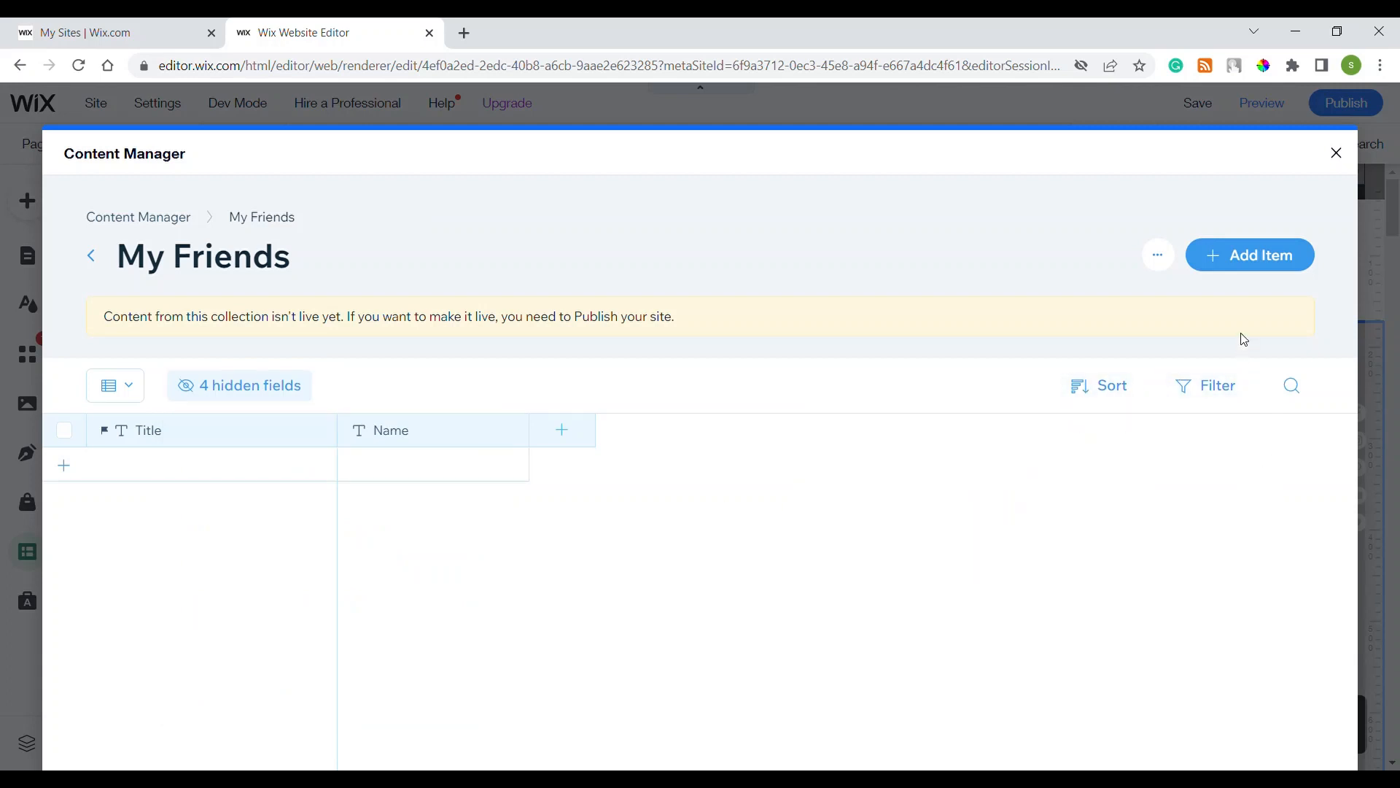
click(1260, 262)
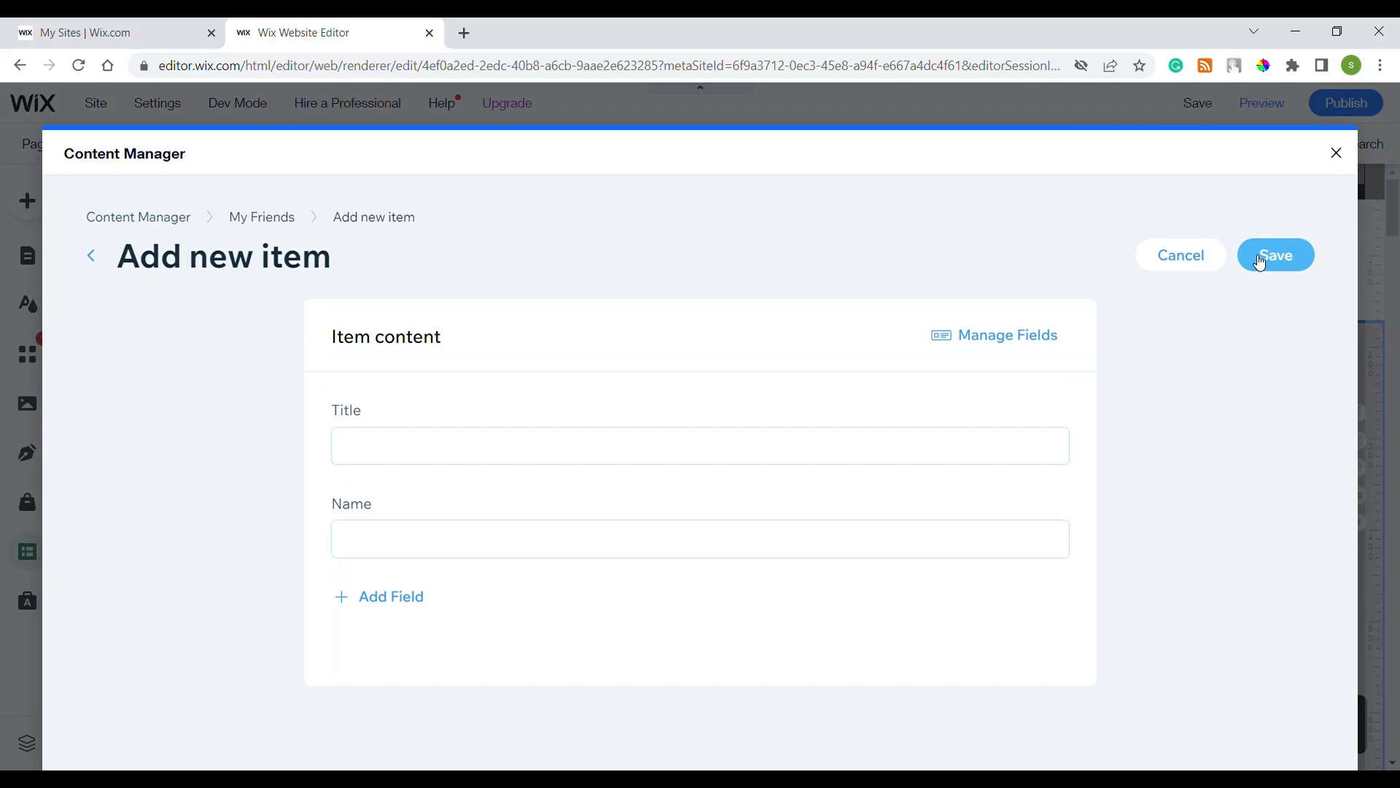
click(92, 258)
click(566, 437)
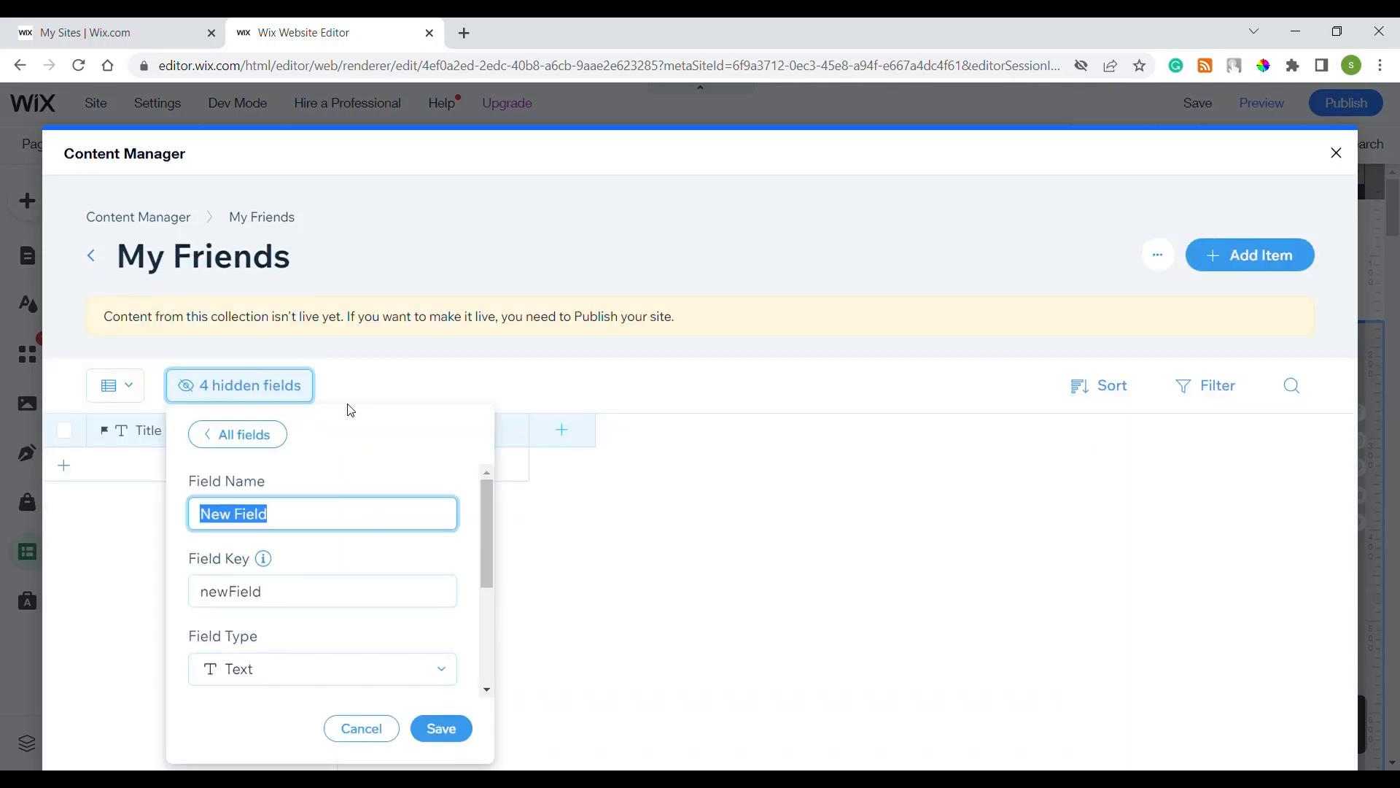
click(530, 379)
- Show the hidden ID, Created date, Updated date and Owner fields in the My Friends table
click(235, 385)
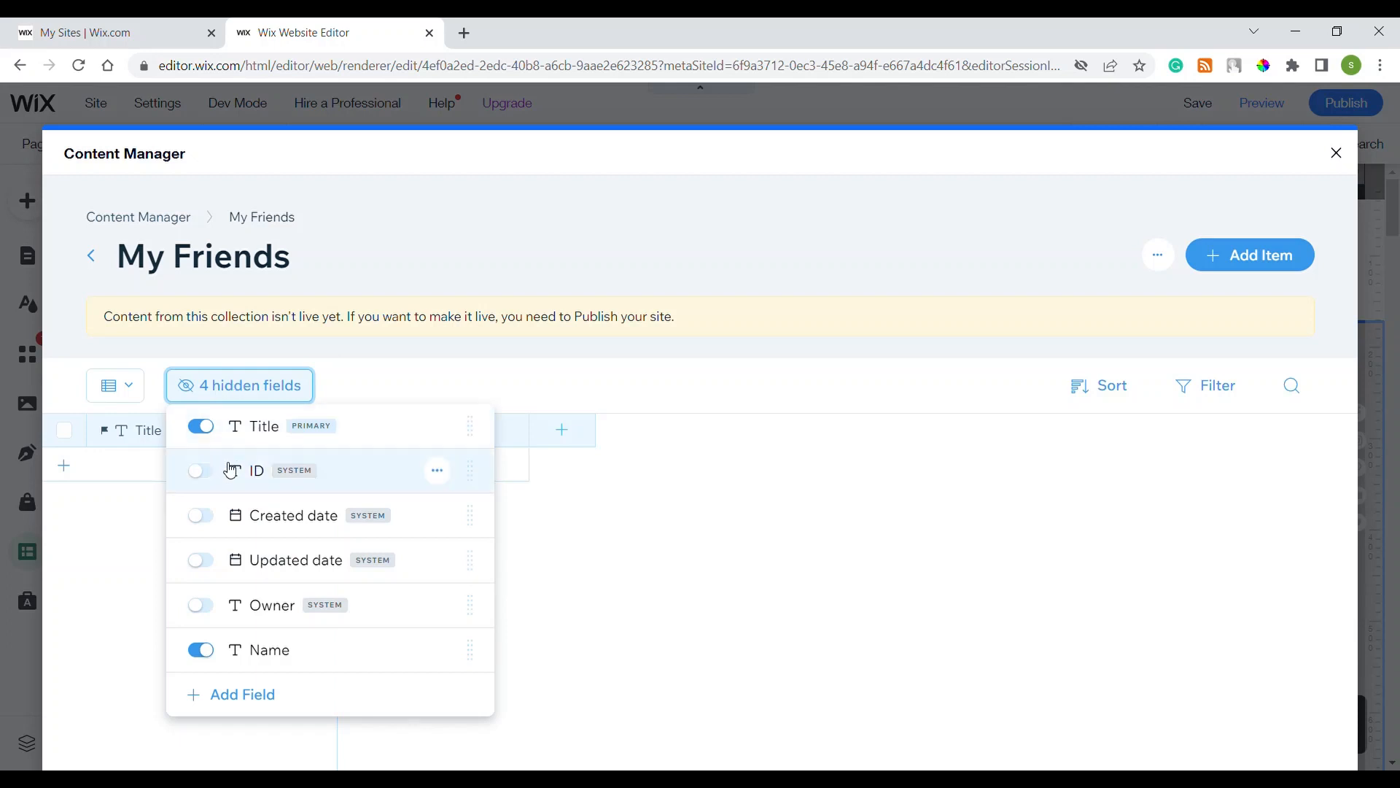
click(200, 471)
click(200, 516)
click(200, 560)
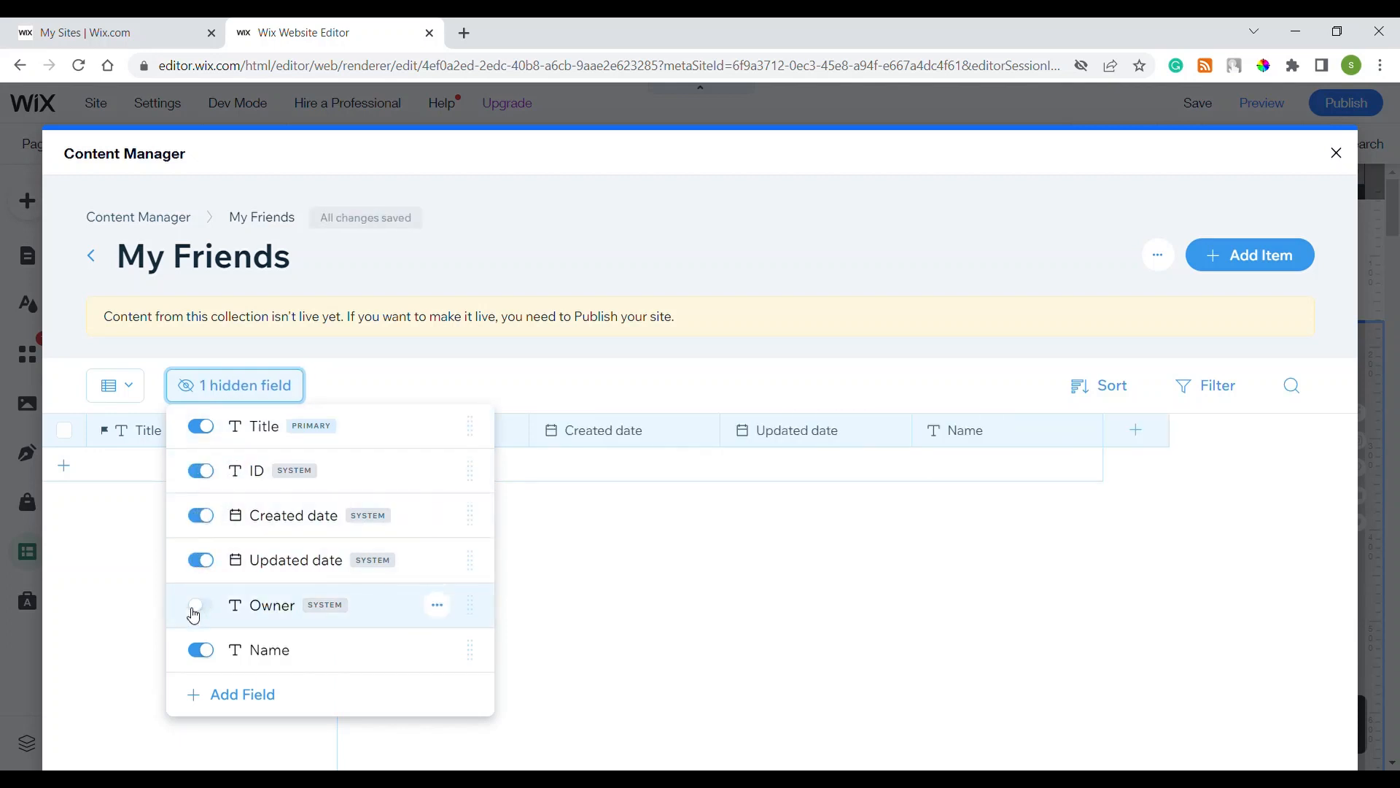
click(198, 606)
- Hide all six fields, from Title to Name, and dismiss the new-field form without adding anything
click(200, 427)
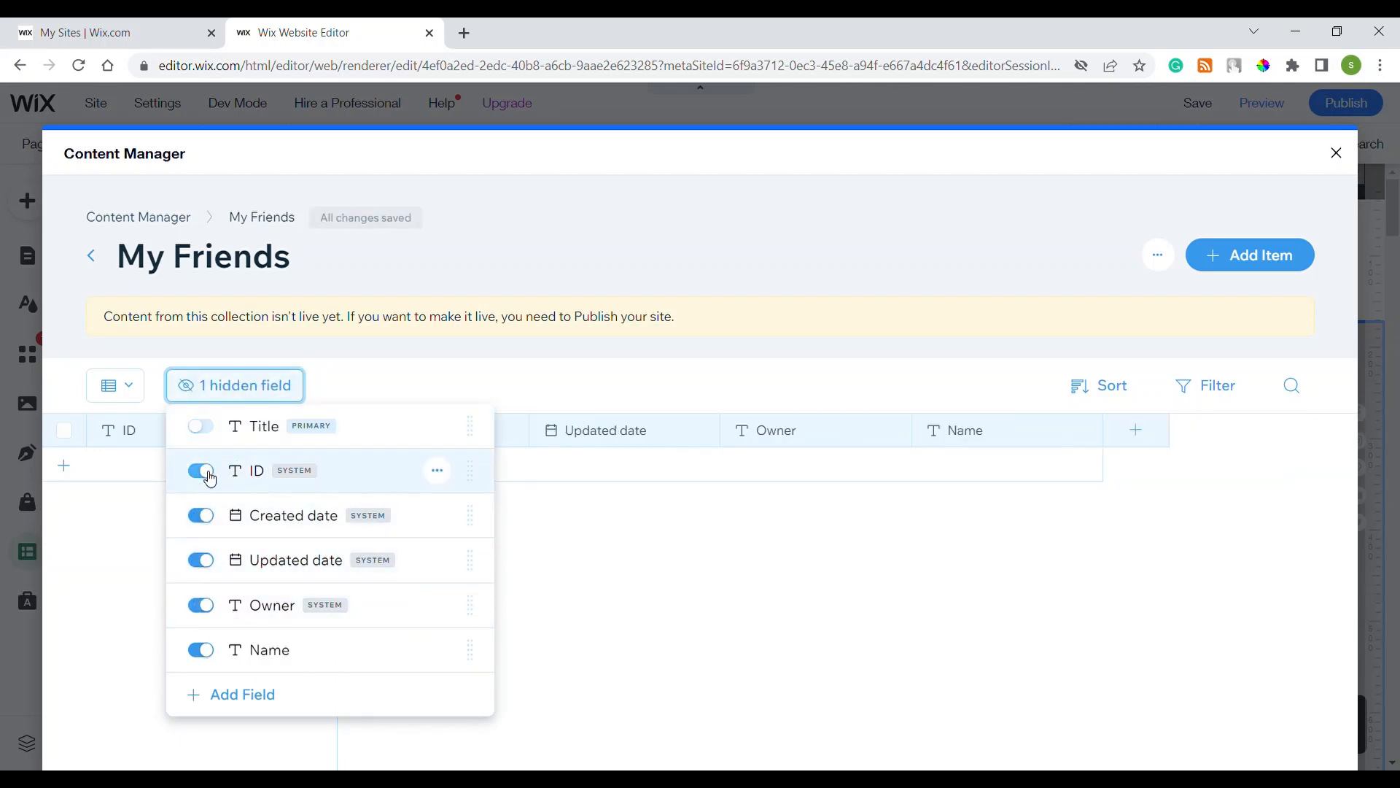
click(201, 471)
click(201, 515)
click(201, 560)
click(201, 606)
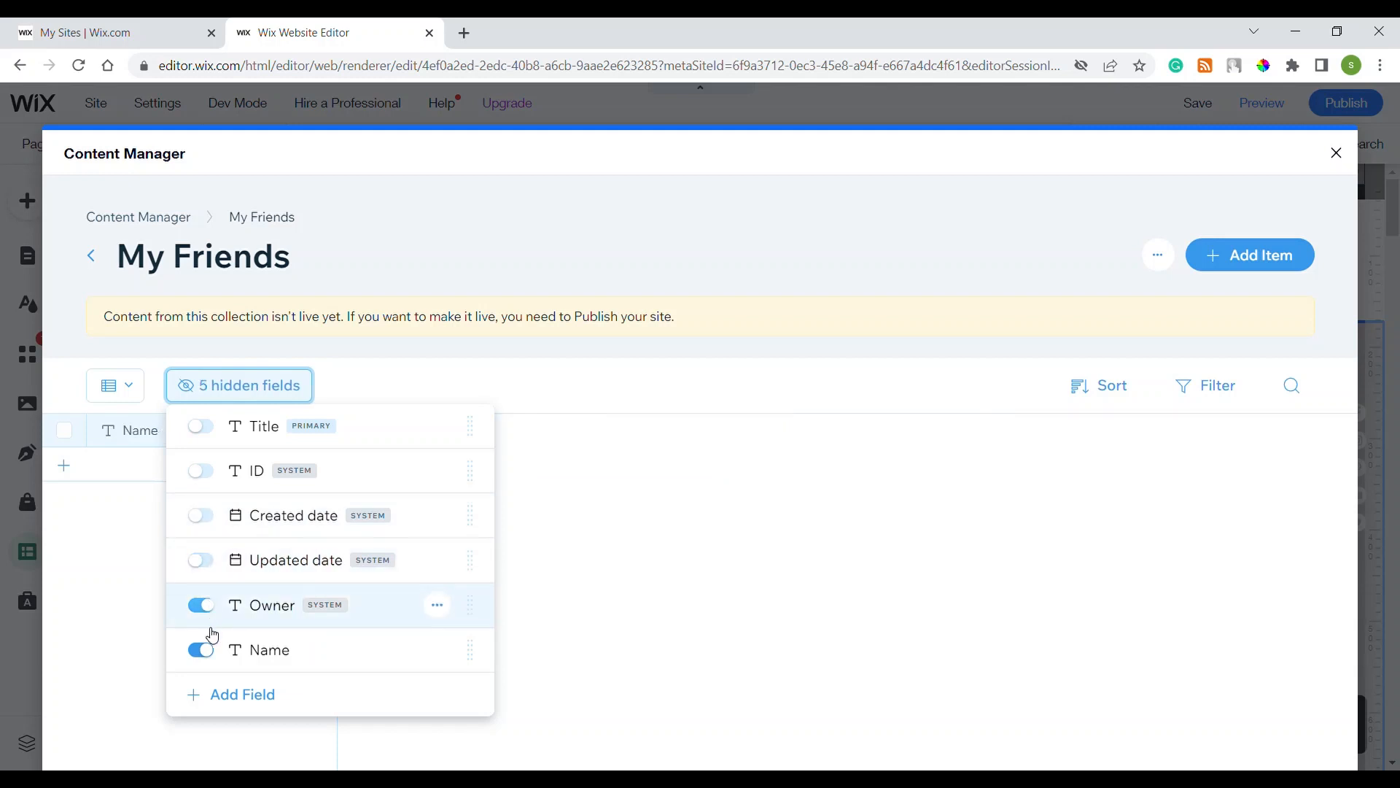
click(201, 650)
click(208, 705)
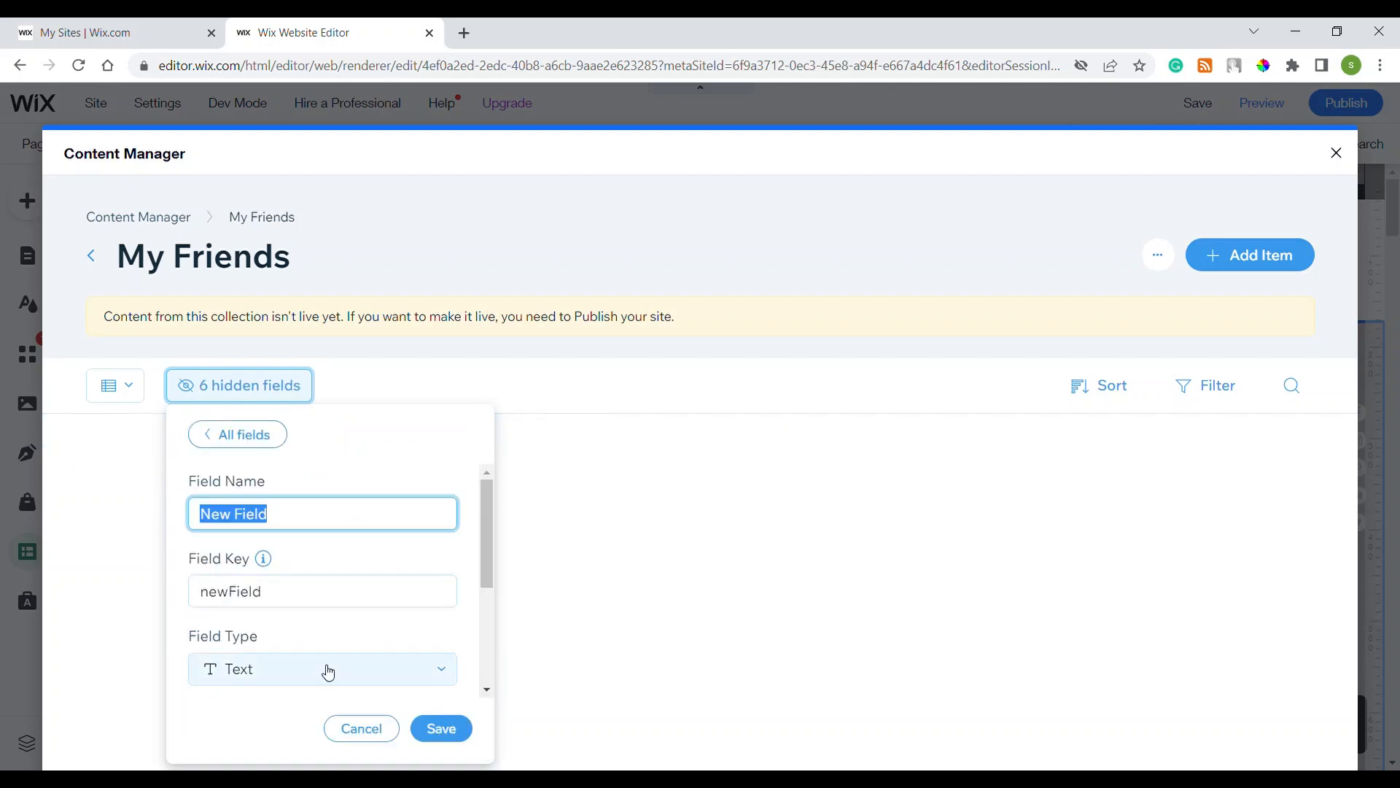
click(560, 499)
- Make the Title, ID, Created date, Updated date, Owner and Name fields visible in the collection table
click(244, 388)
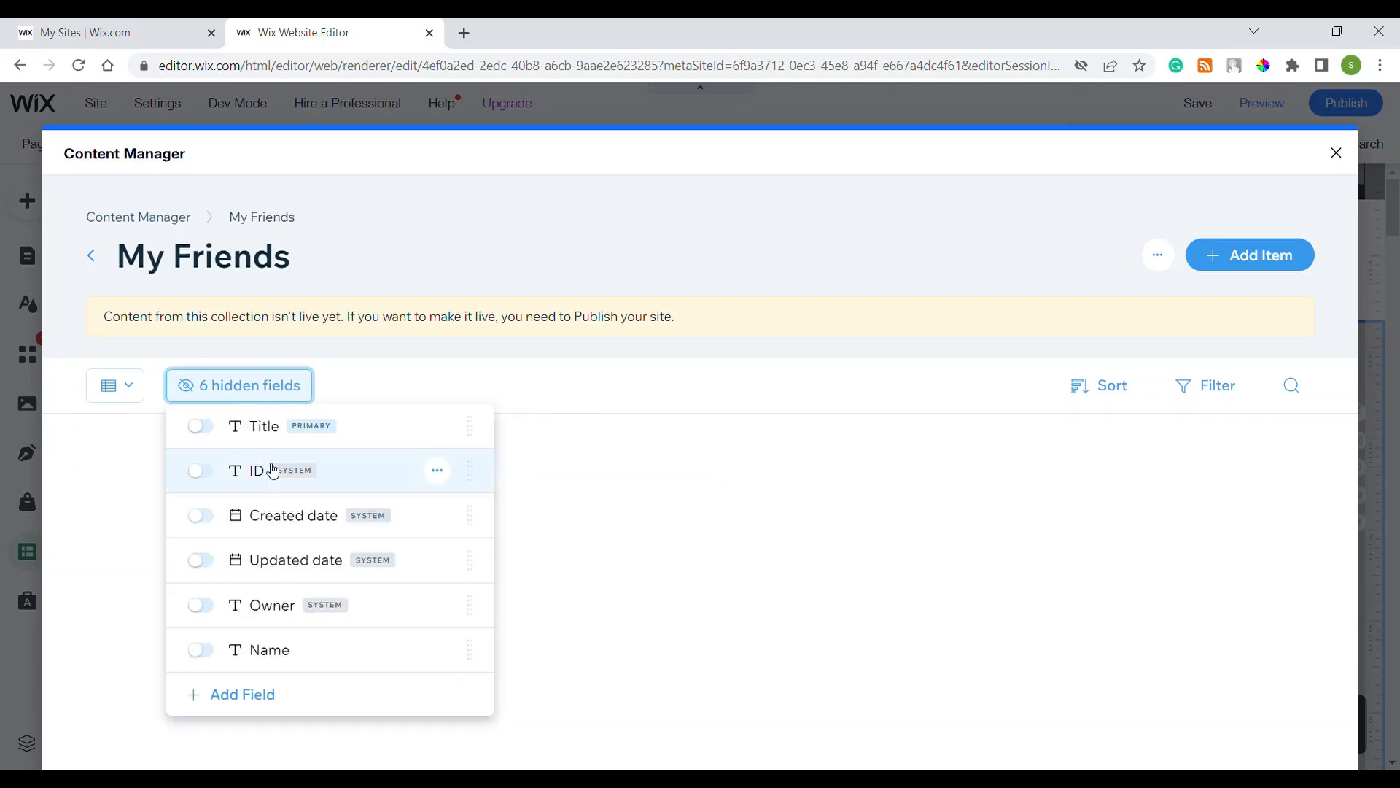
click(201, 426)
click(202, 470)
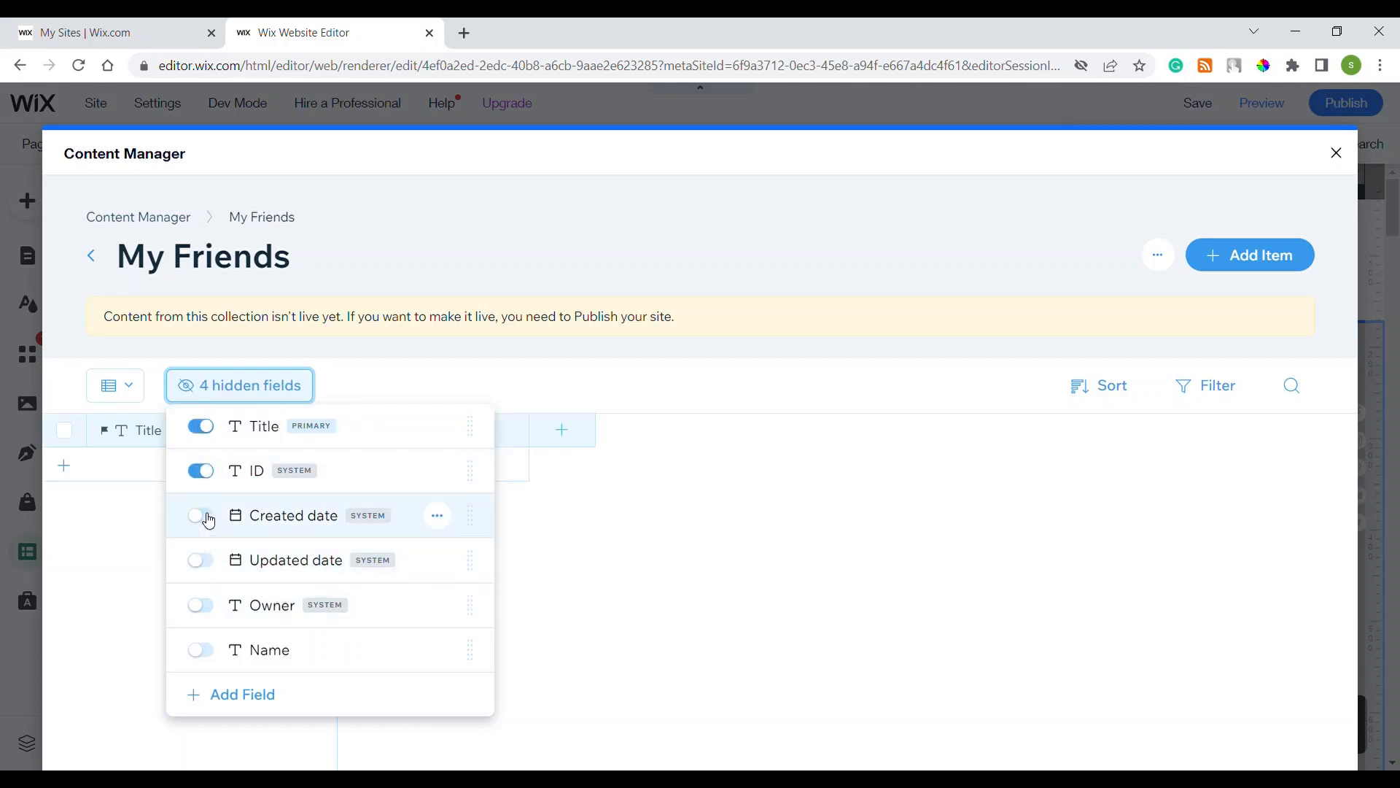
click(201, 515)
click(201, 560)
click(201, 606)
click(201, 650)
click(725, 585)
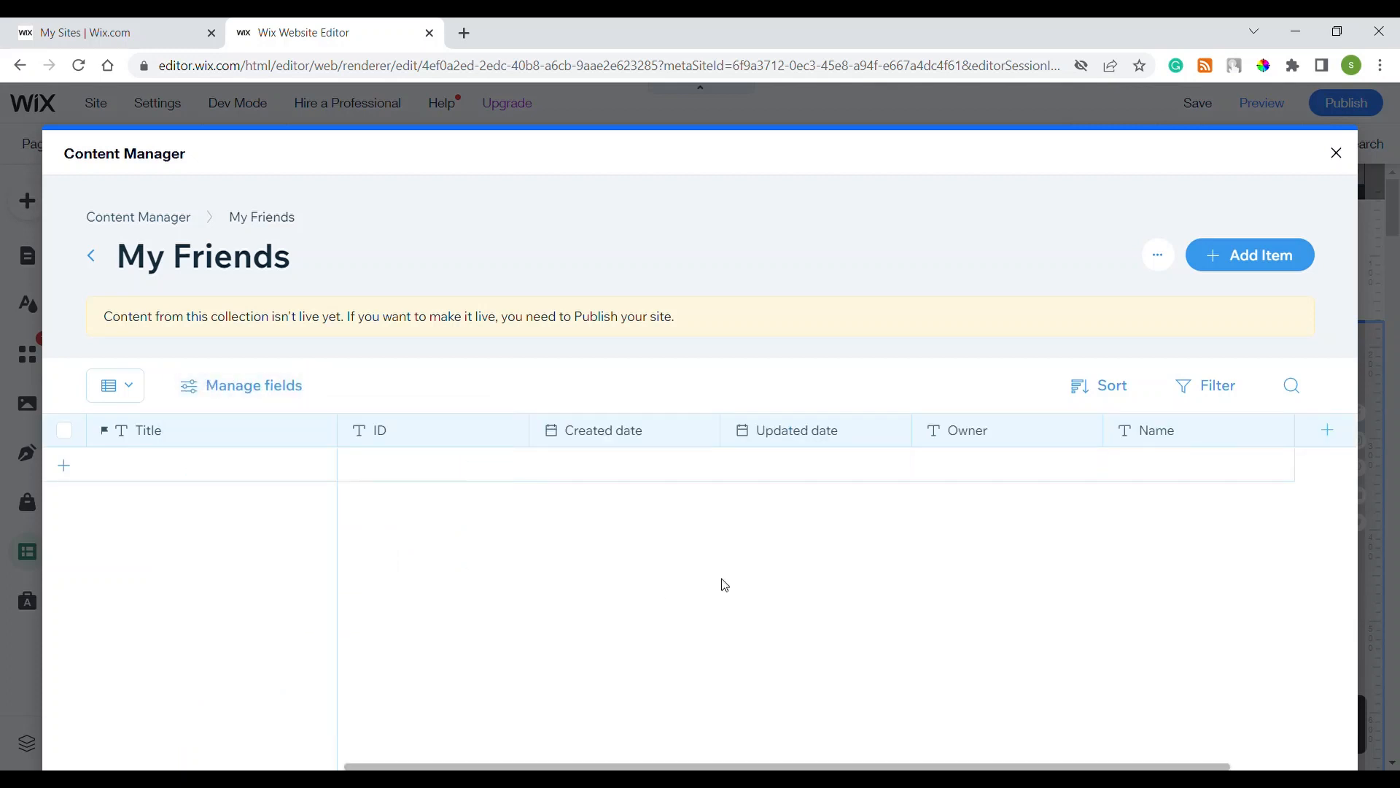
- Preview the collection in the List and Gallery layouts, and return to the Table layout
click(121, 401)
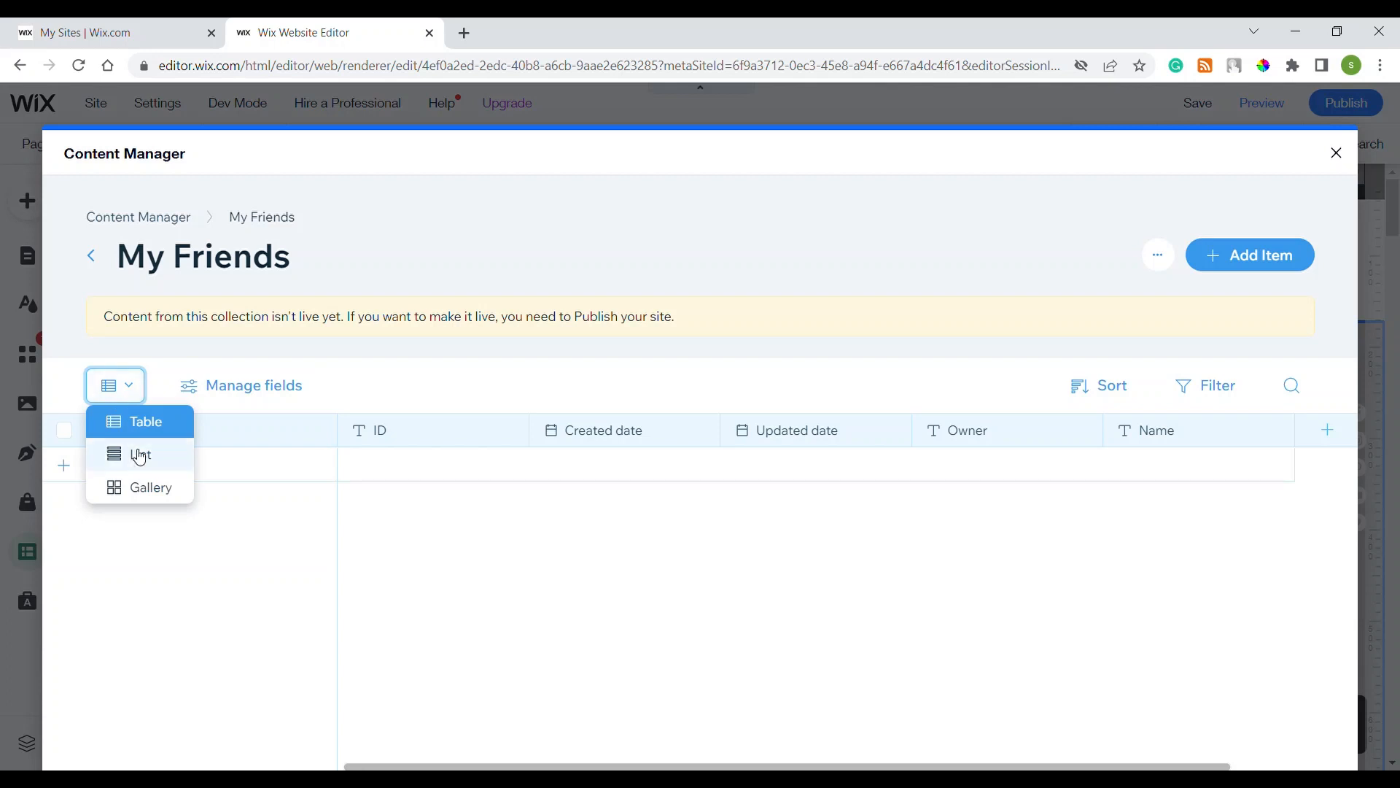
click(138, 454)
click(117, 381)
click(134, 487)
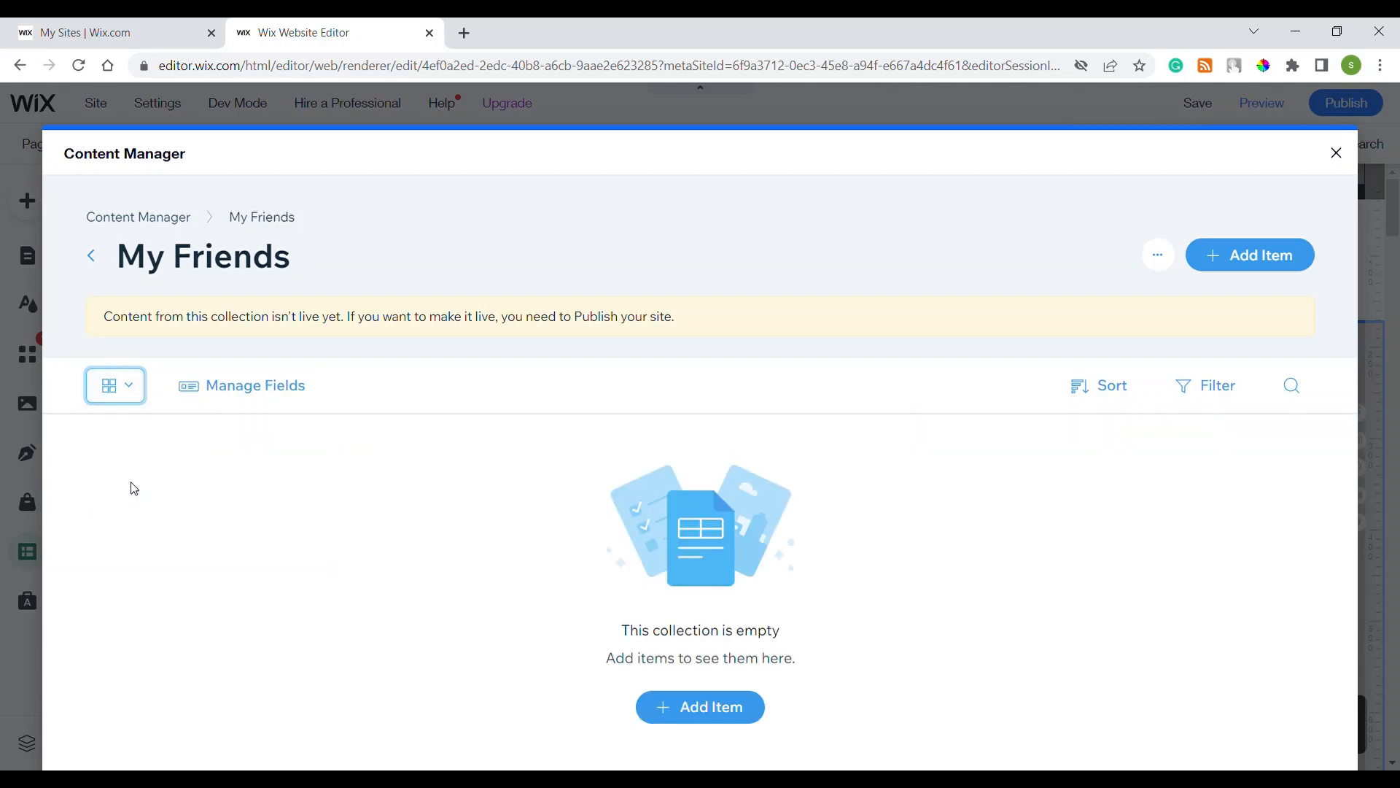
click(136, 391)
click(138, 420)
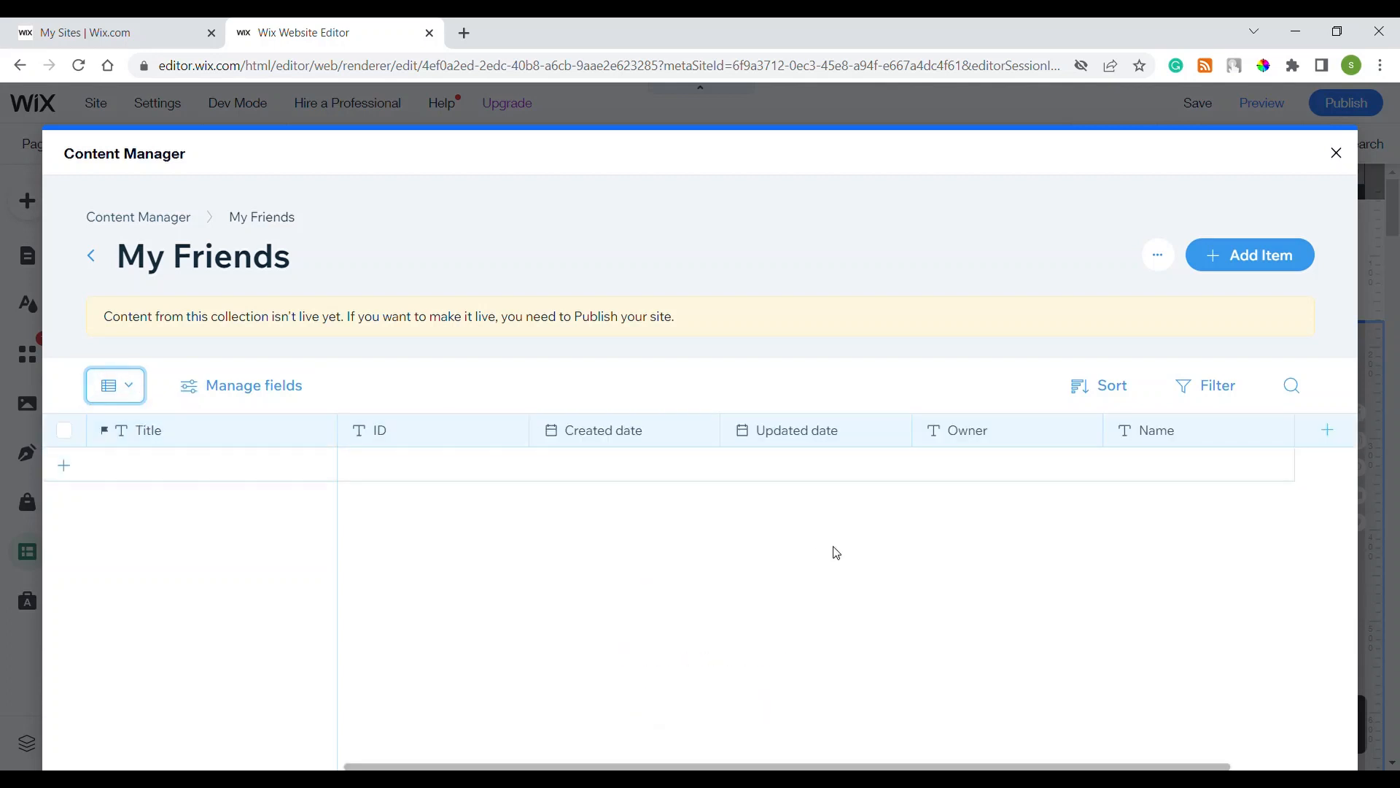
click(121, 403)
click(649, 386)
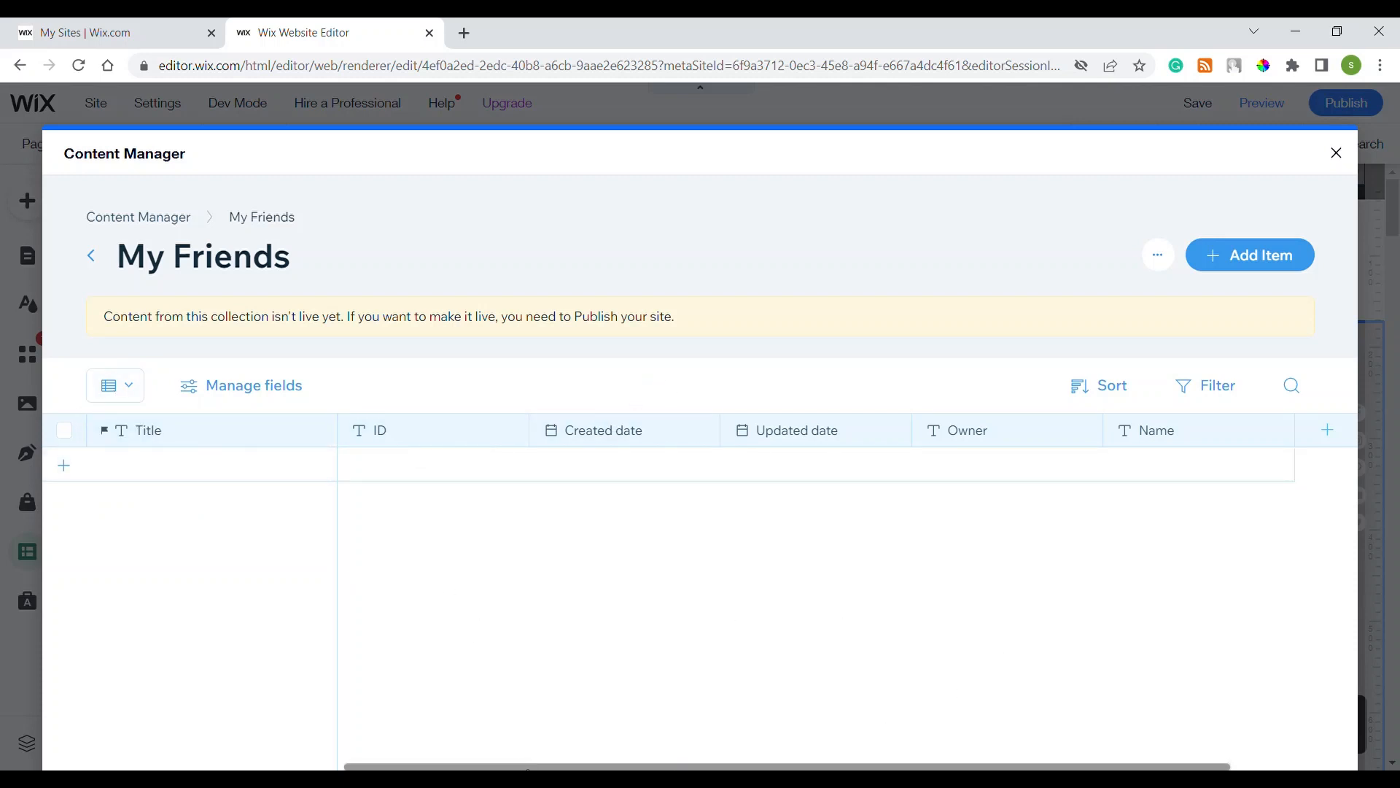
- Add two blank item rows to the My Friends table
drag(527, 768, 680, 768)
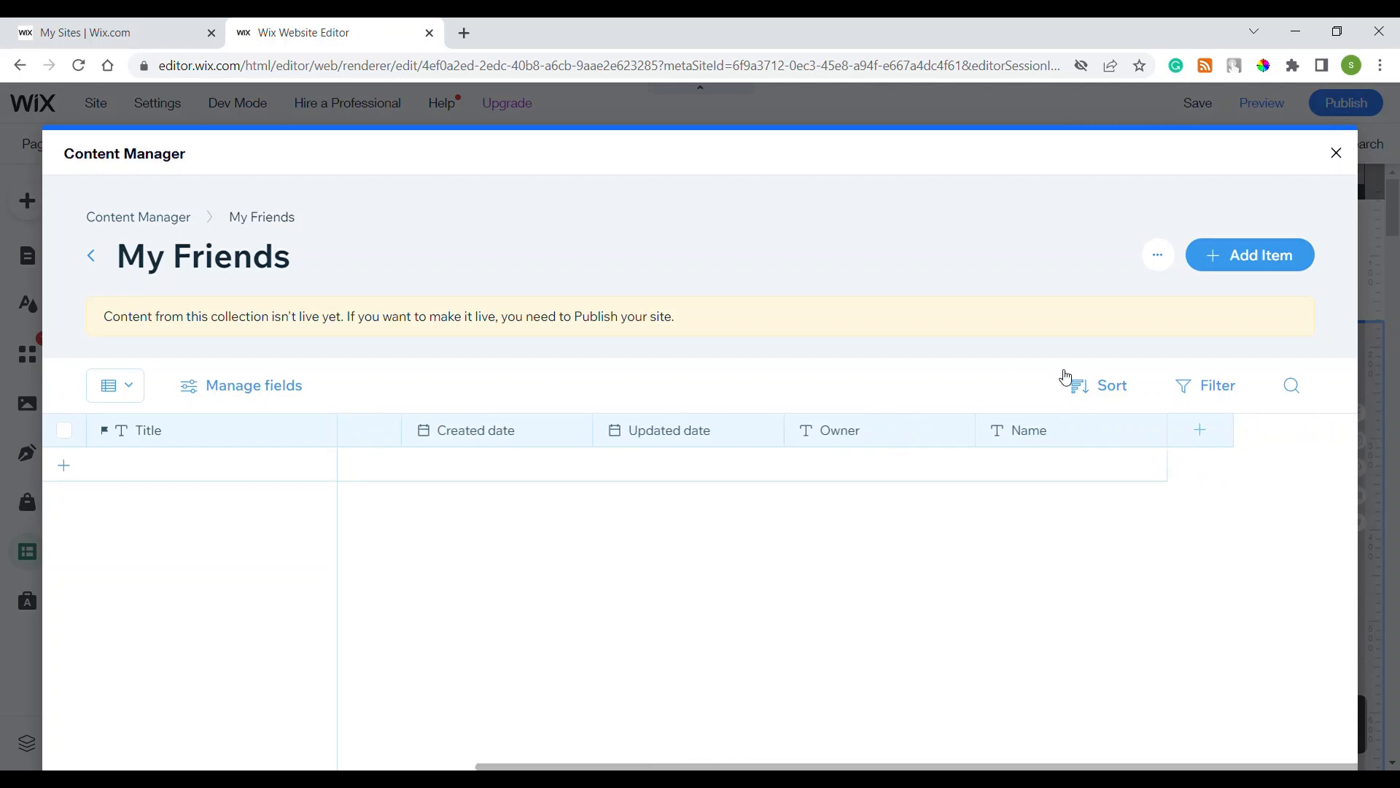
click(69, 475)
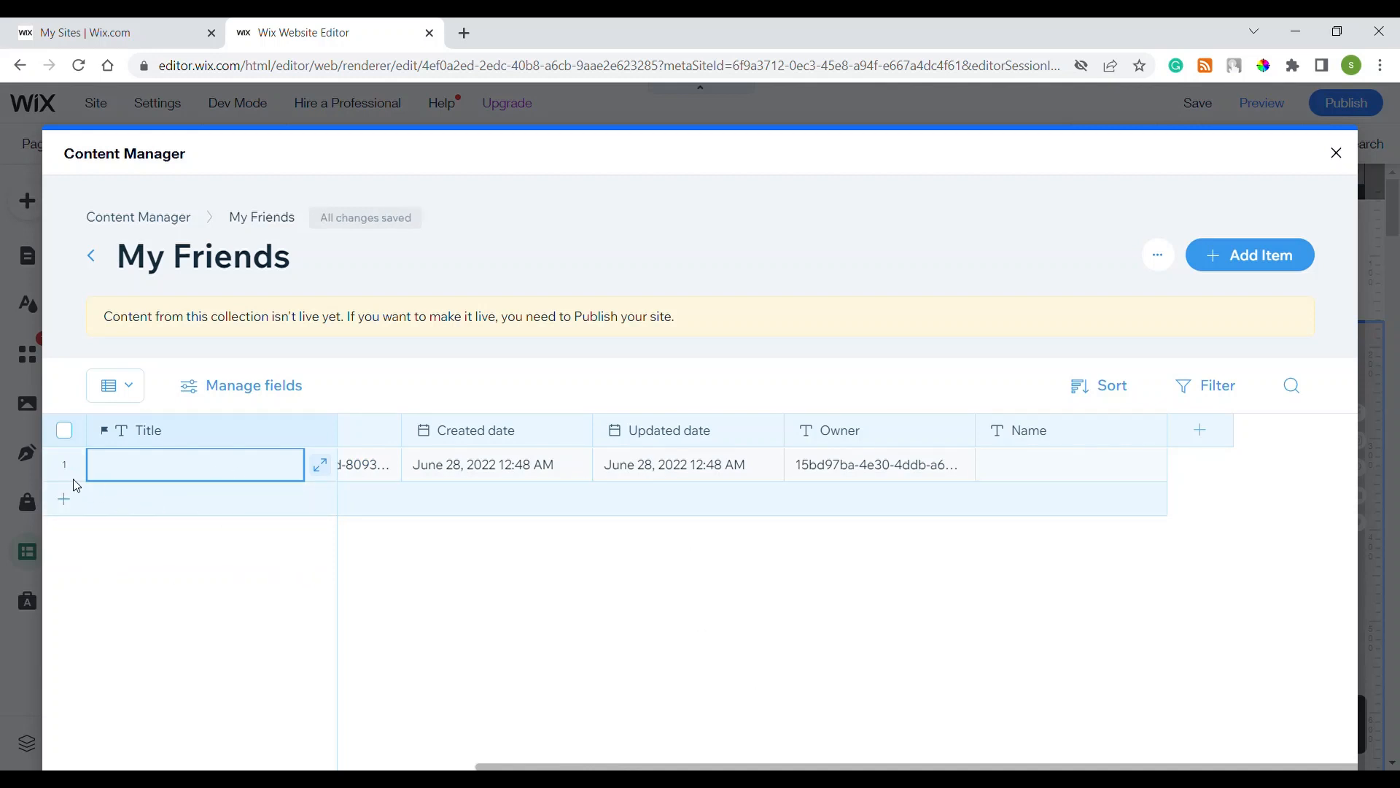
click(67, 500)
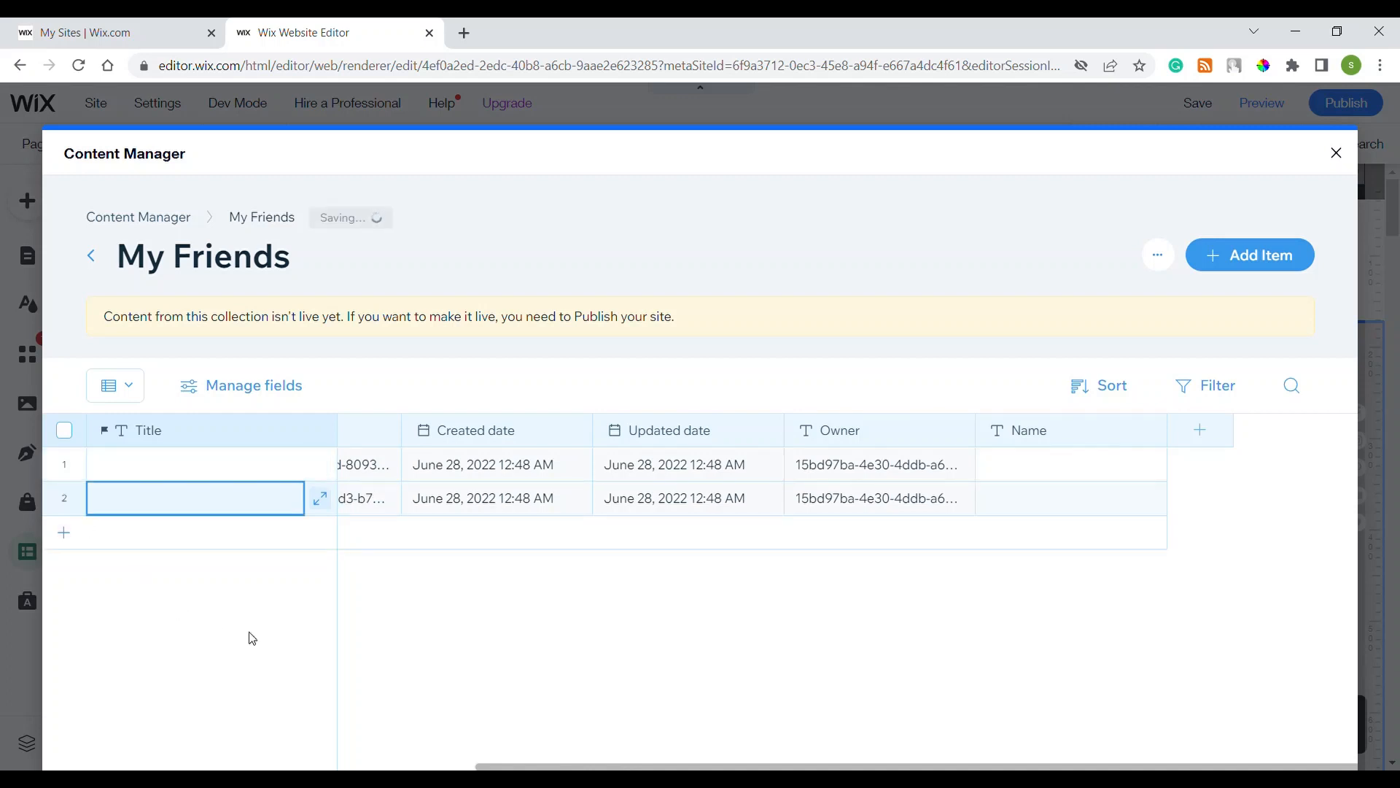
- Add five more blank item rows, rows 3 to 7, to the My Friends table
click(66, 535)
click(67, 567)
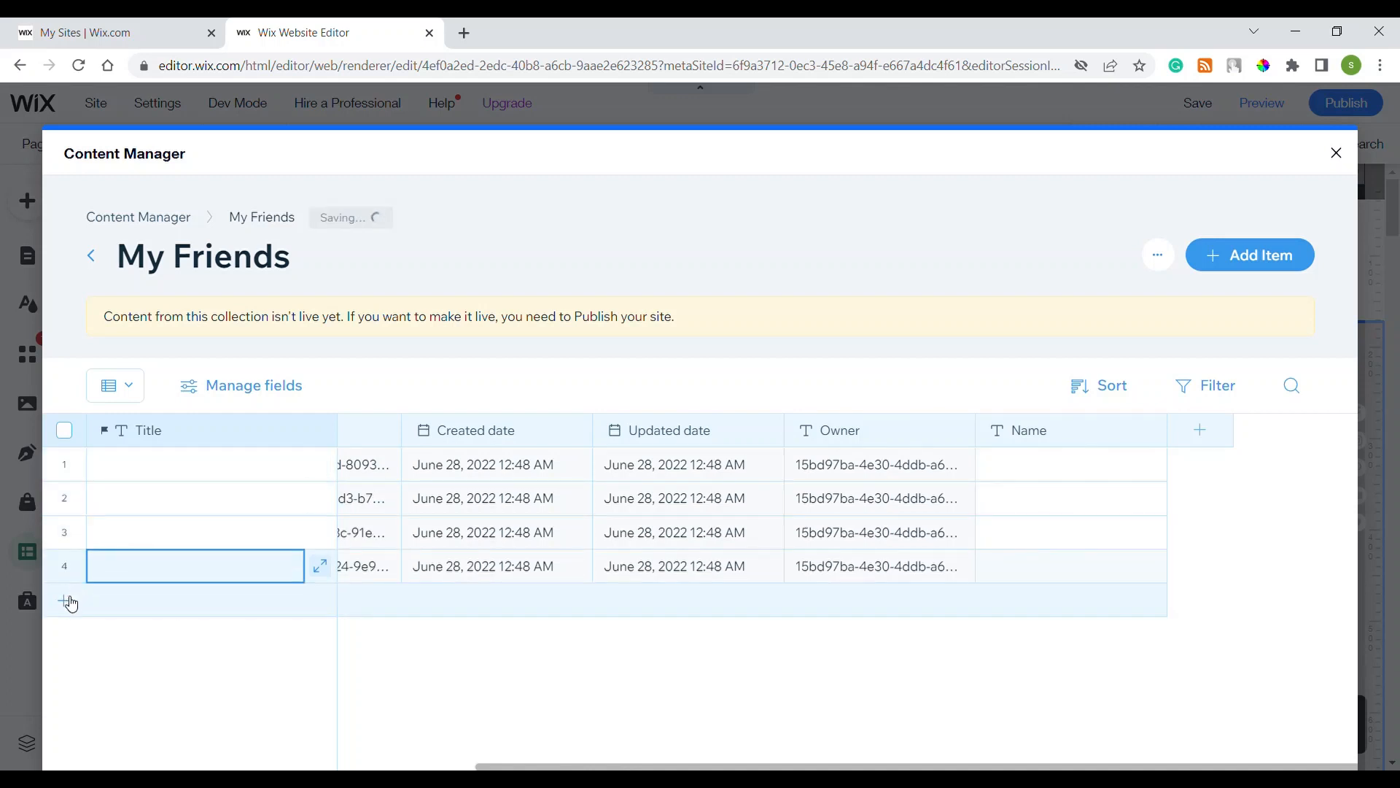
click(68, 601)
click(68, 630)
click(67, 664)
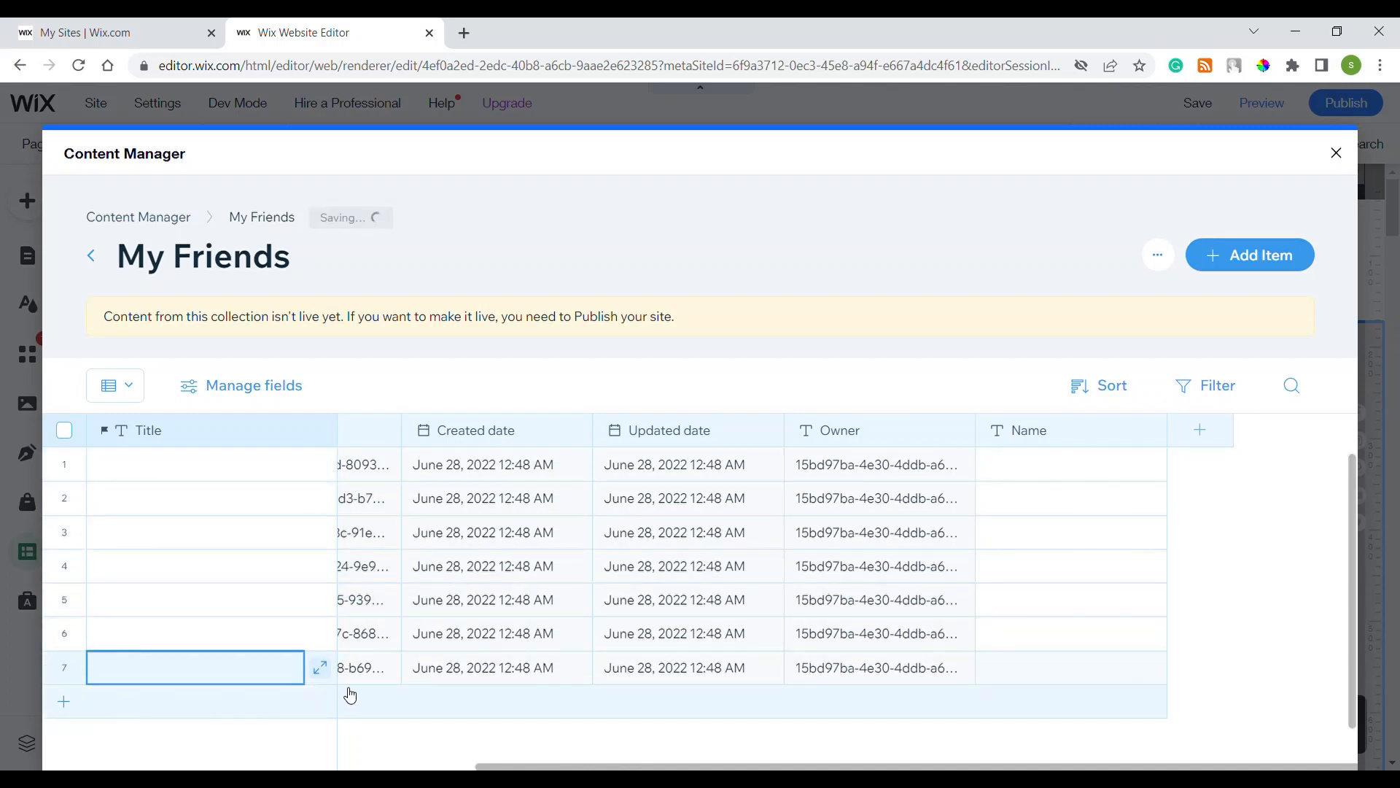
click(877, 572)
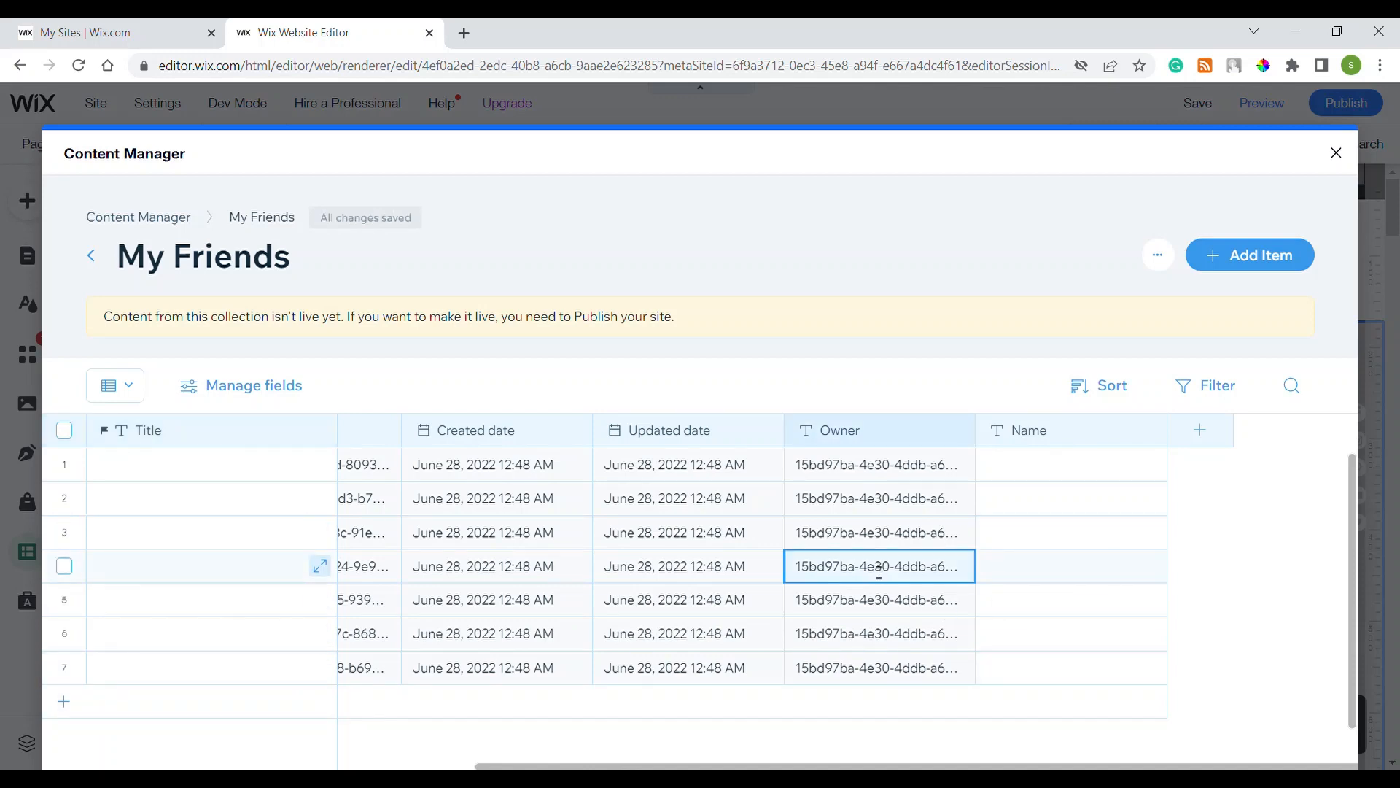
click(876, 532)
click(616, 504)
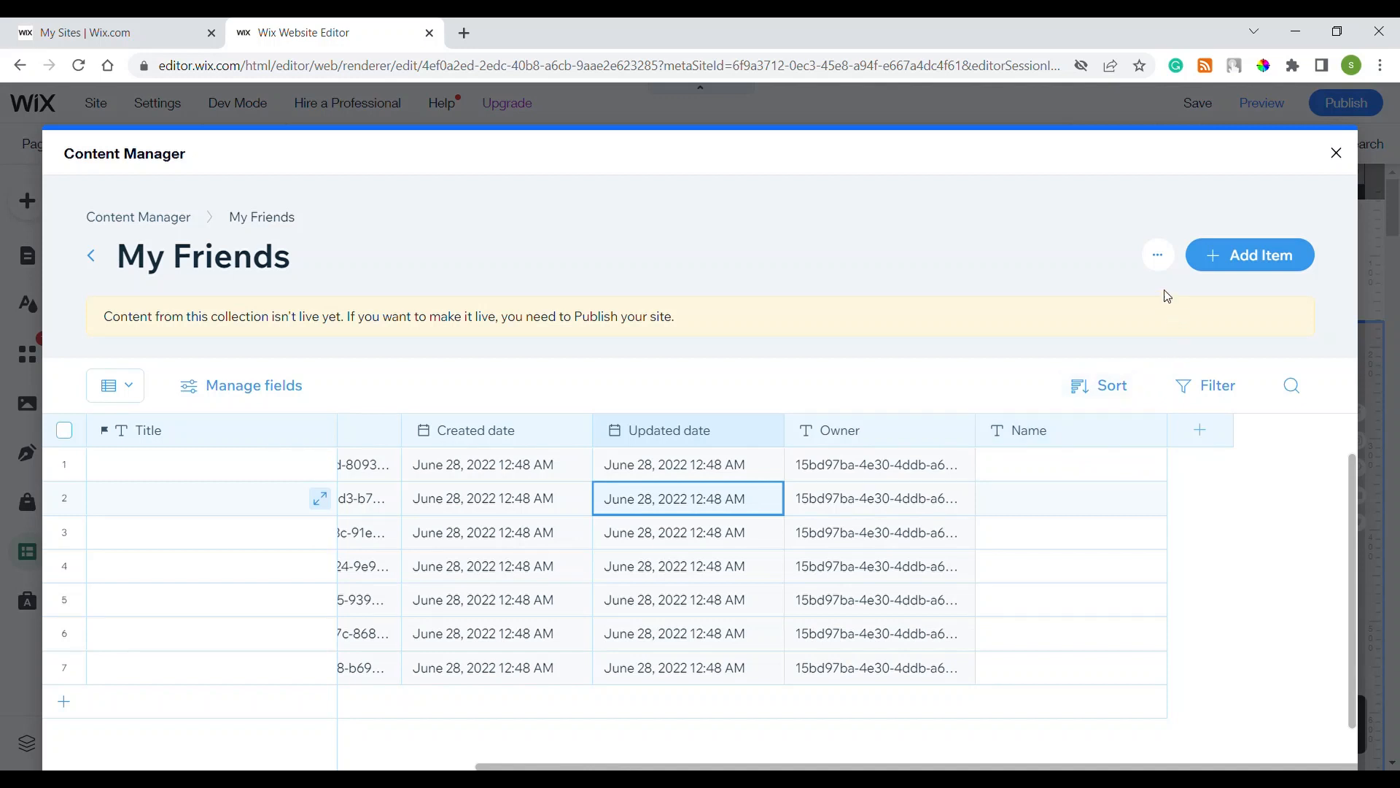
- Review the collection's settings, including its permissions and the roles that can view content, and close them without saving
click(1158, 260)
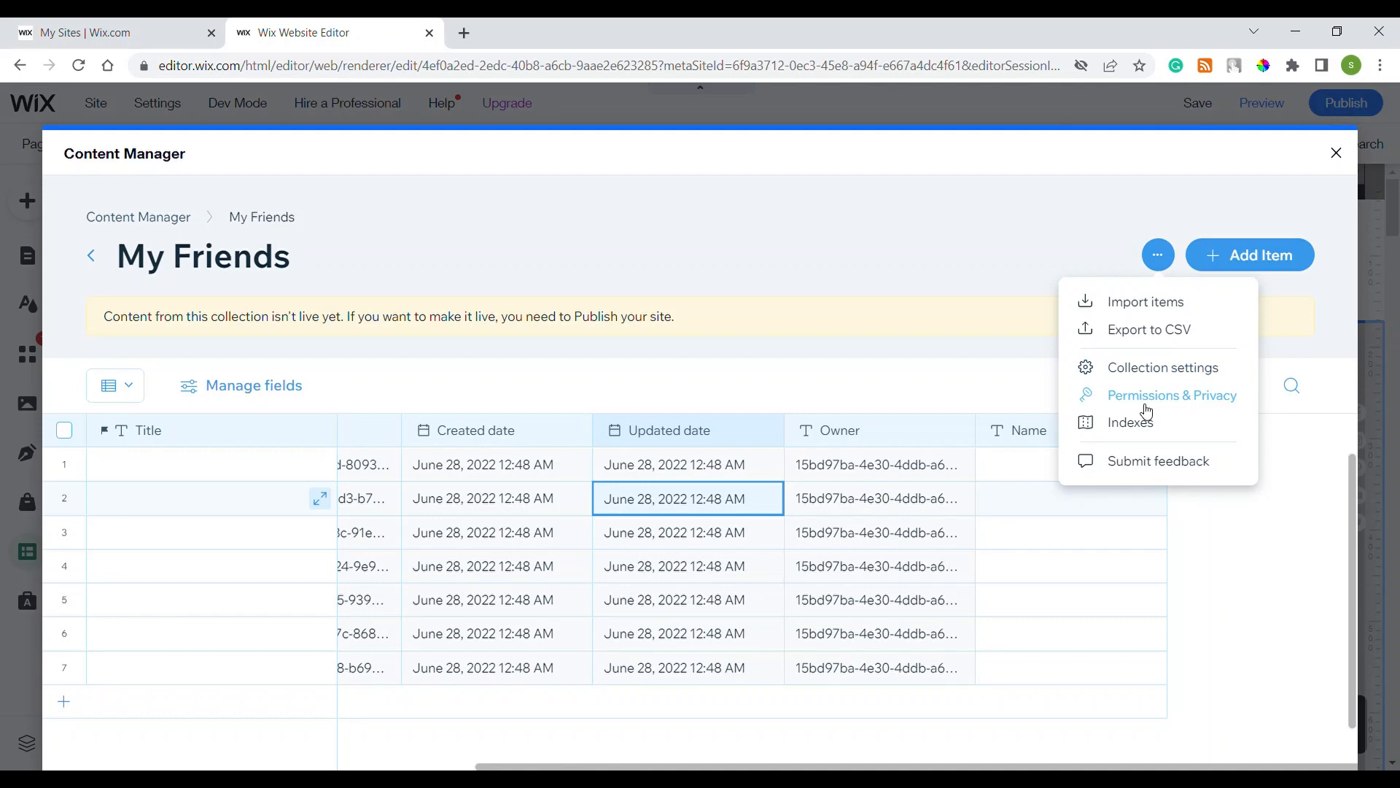
click(1130, 369)
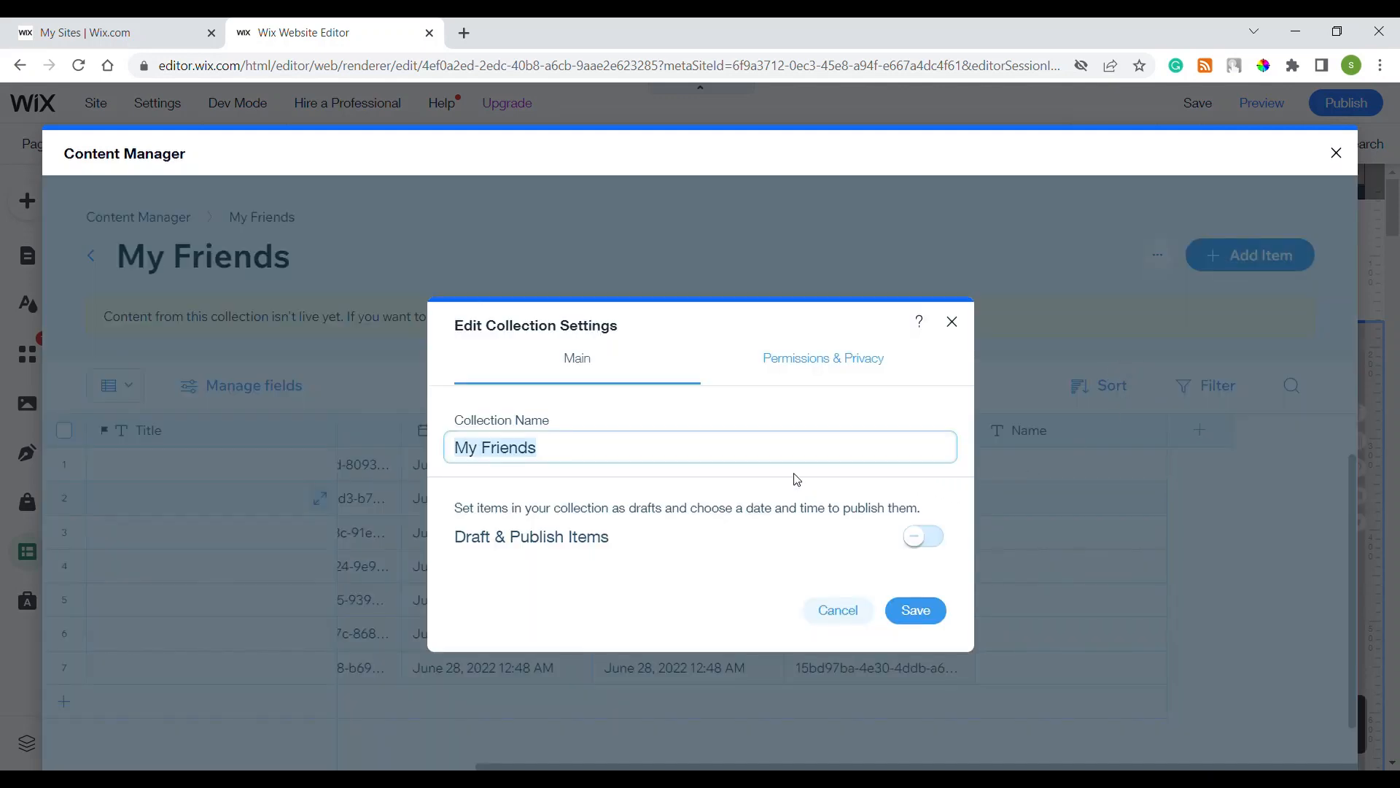
click(831, 373)
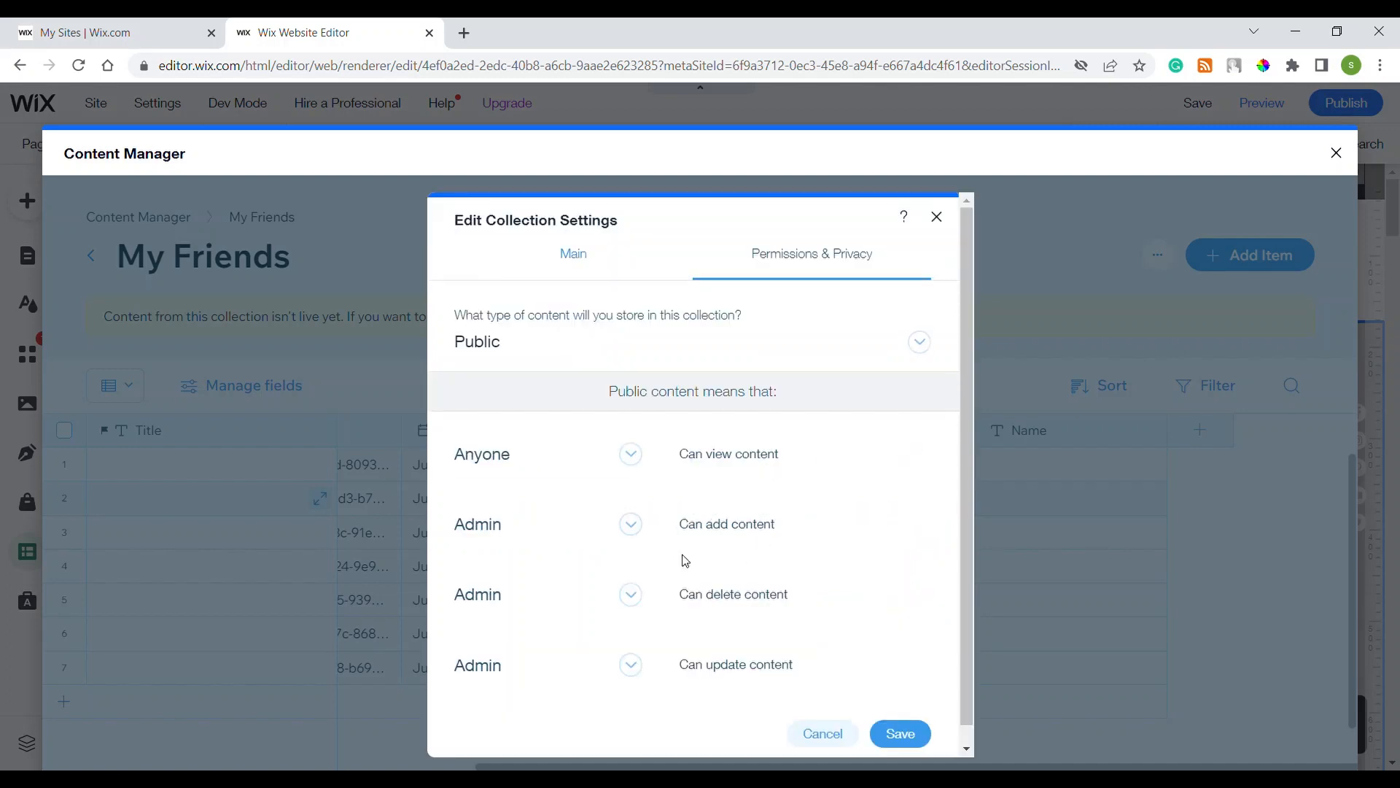
scroll(682, 561, down, 1)
click(631, 447)
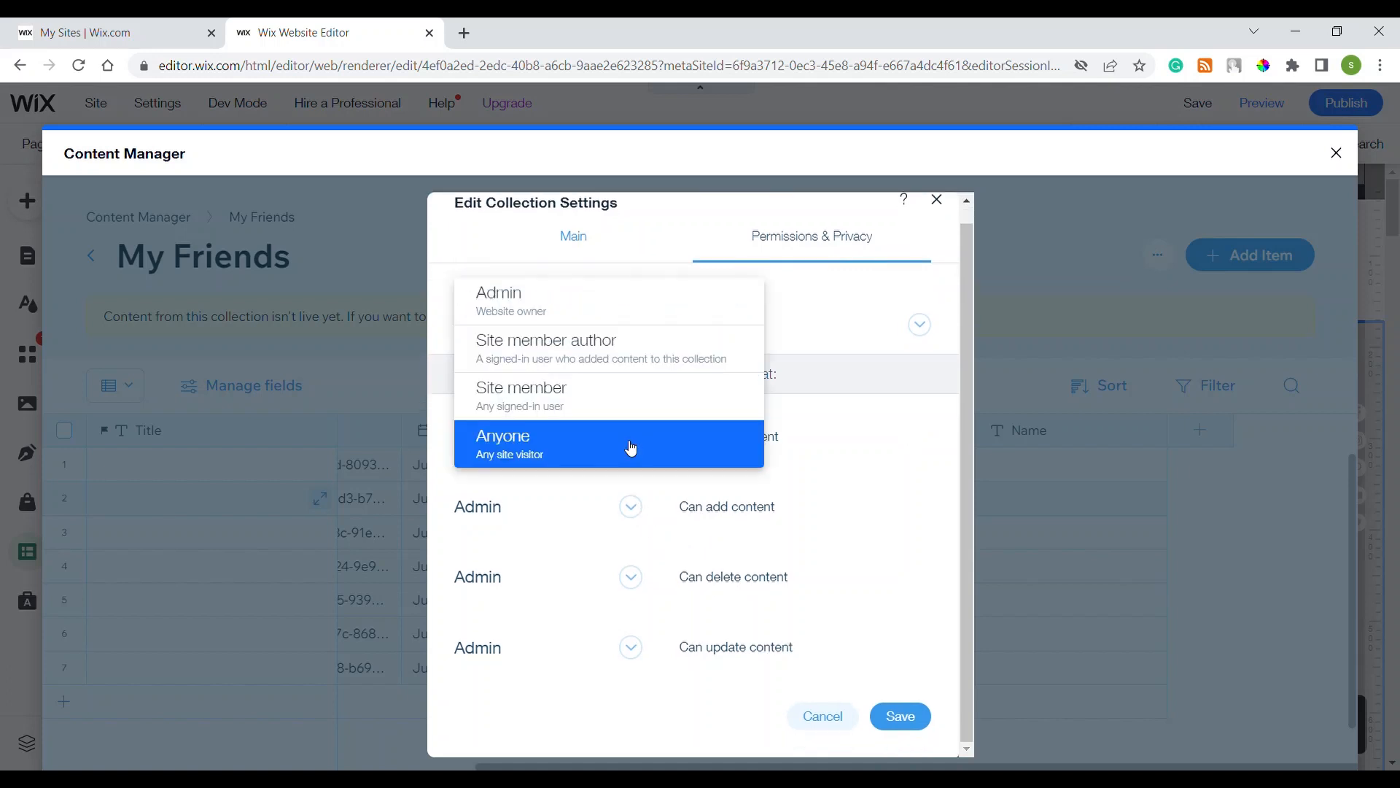
click(946, 207)
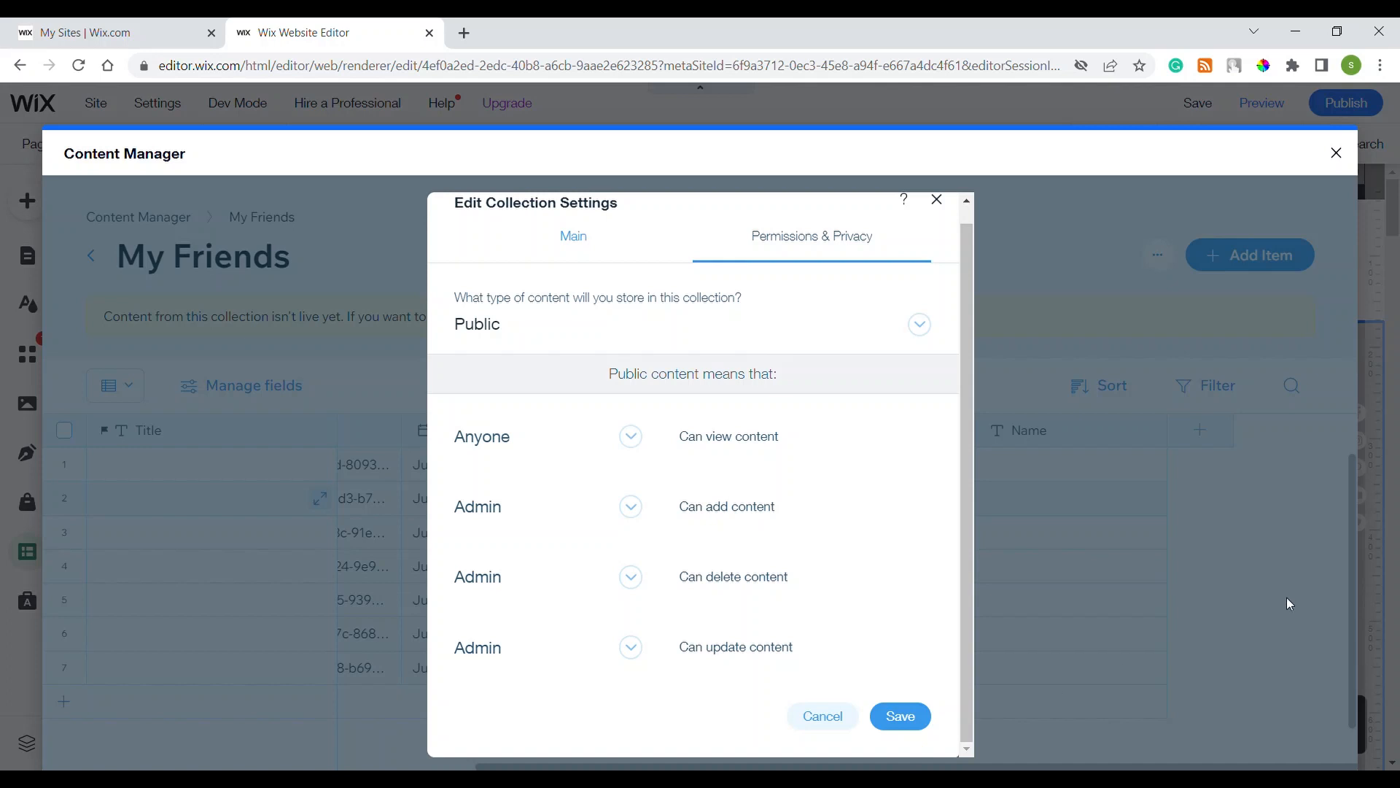
click(938, 200)
- Examine the collection's Indexes page and the new index form's type and field choices, and return without creating an index
click(1158, 254)
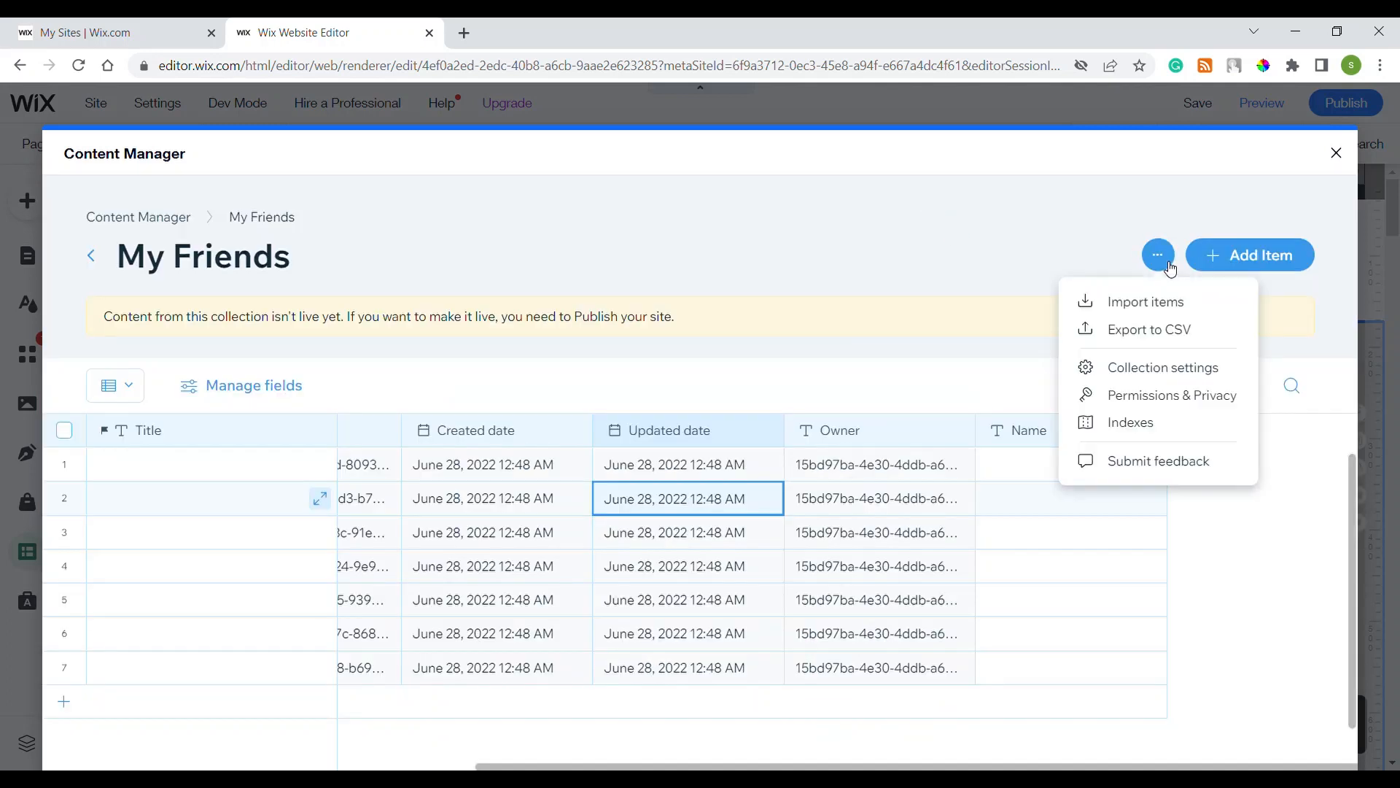
click(1149, 428)
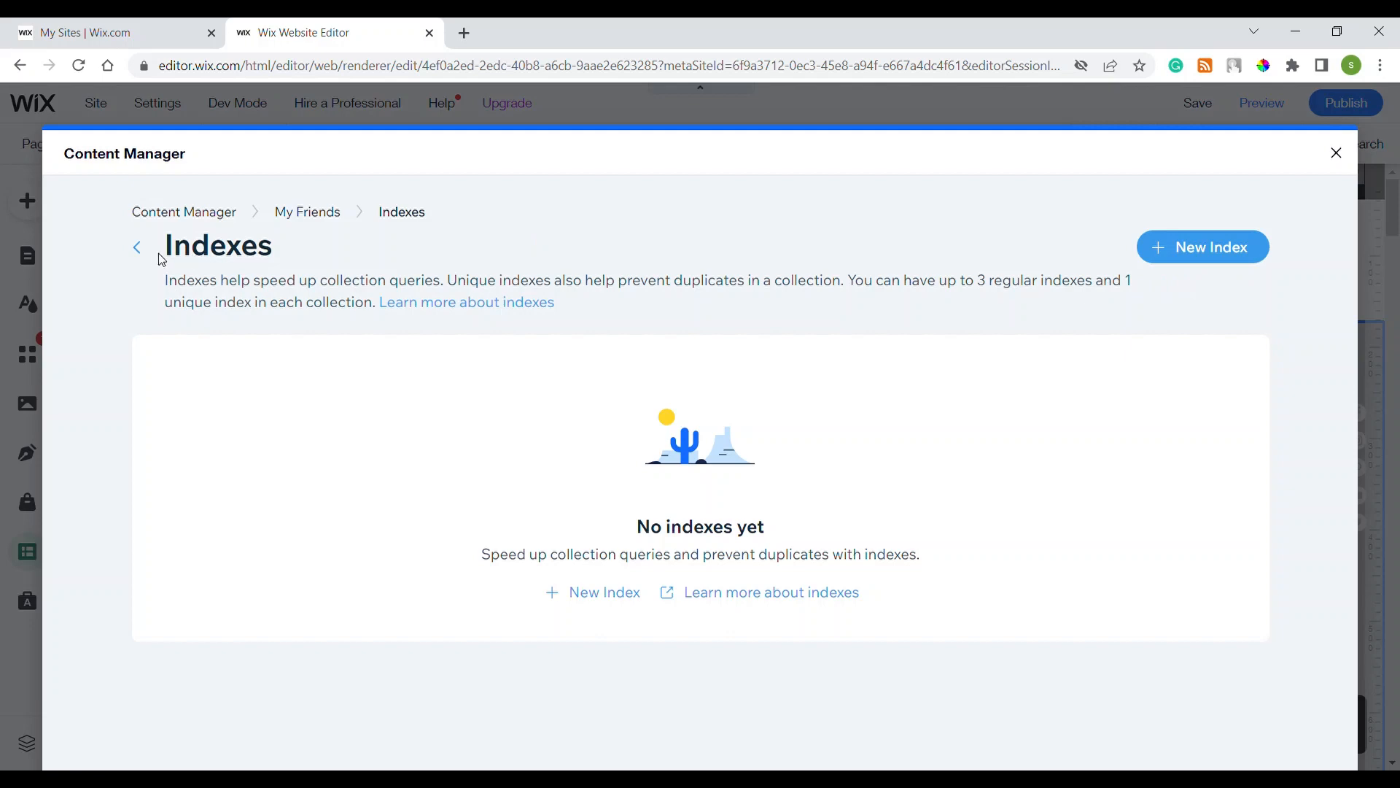
click(1174, 252)
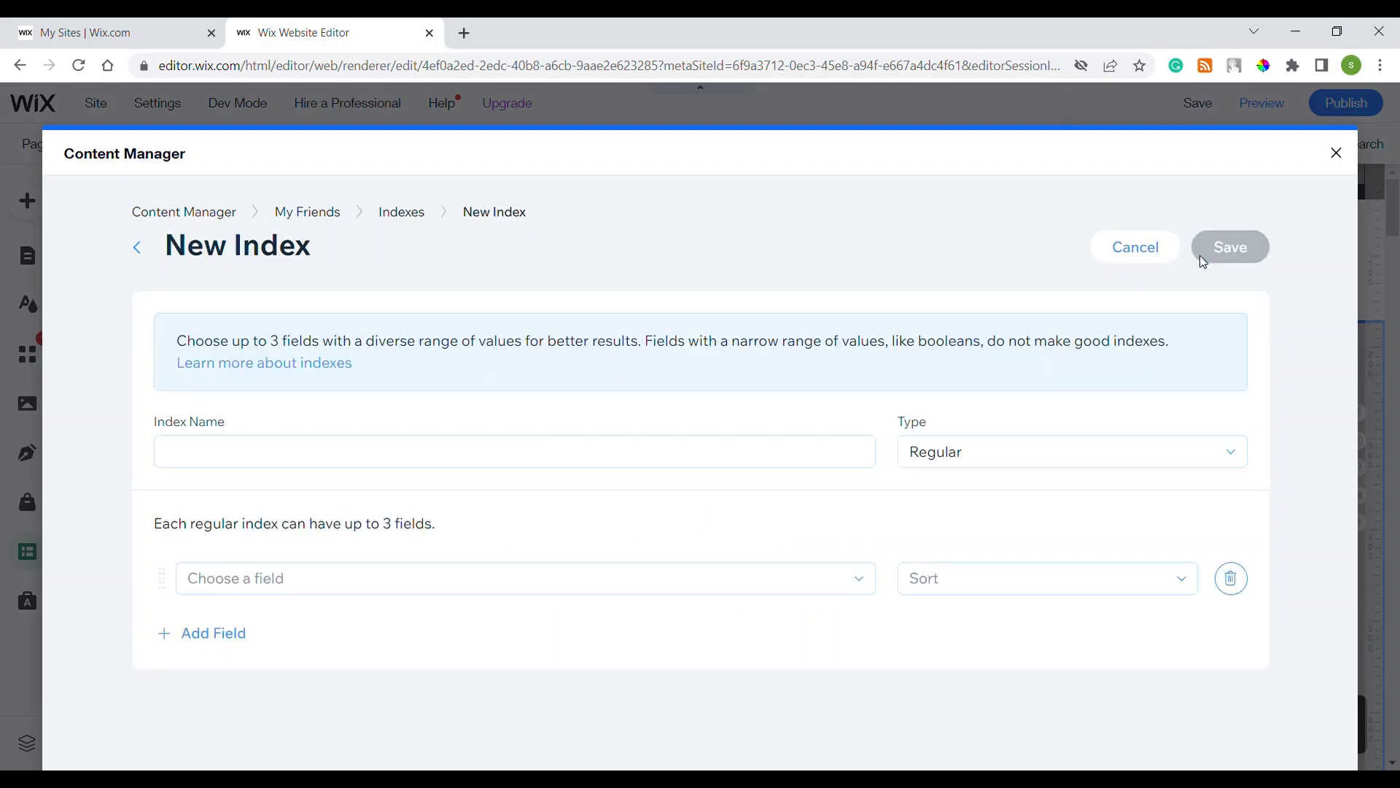
click(956, 457)
click(307, 606)
click(296, 590)
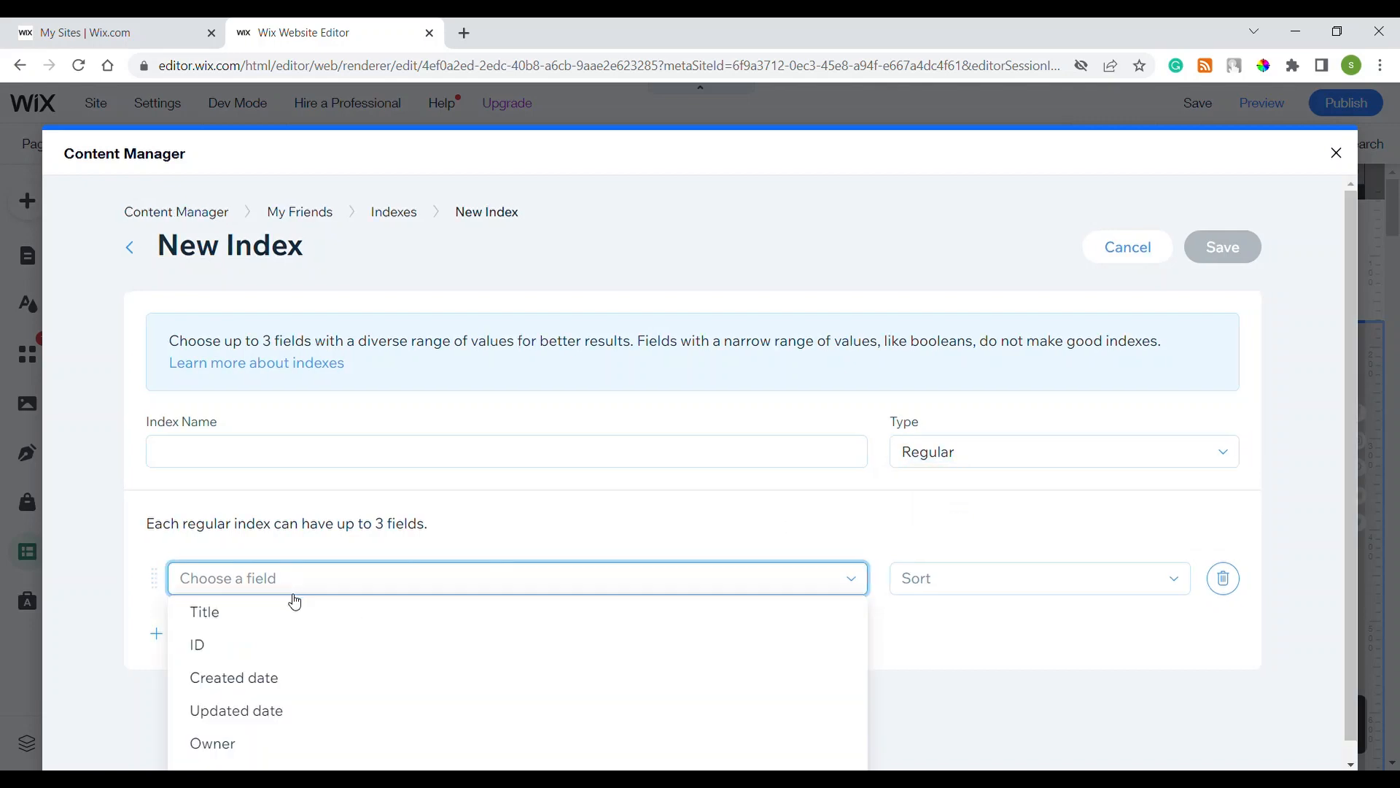
click(932, 634)
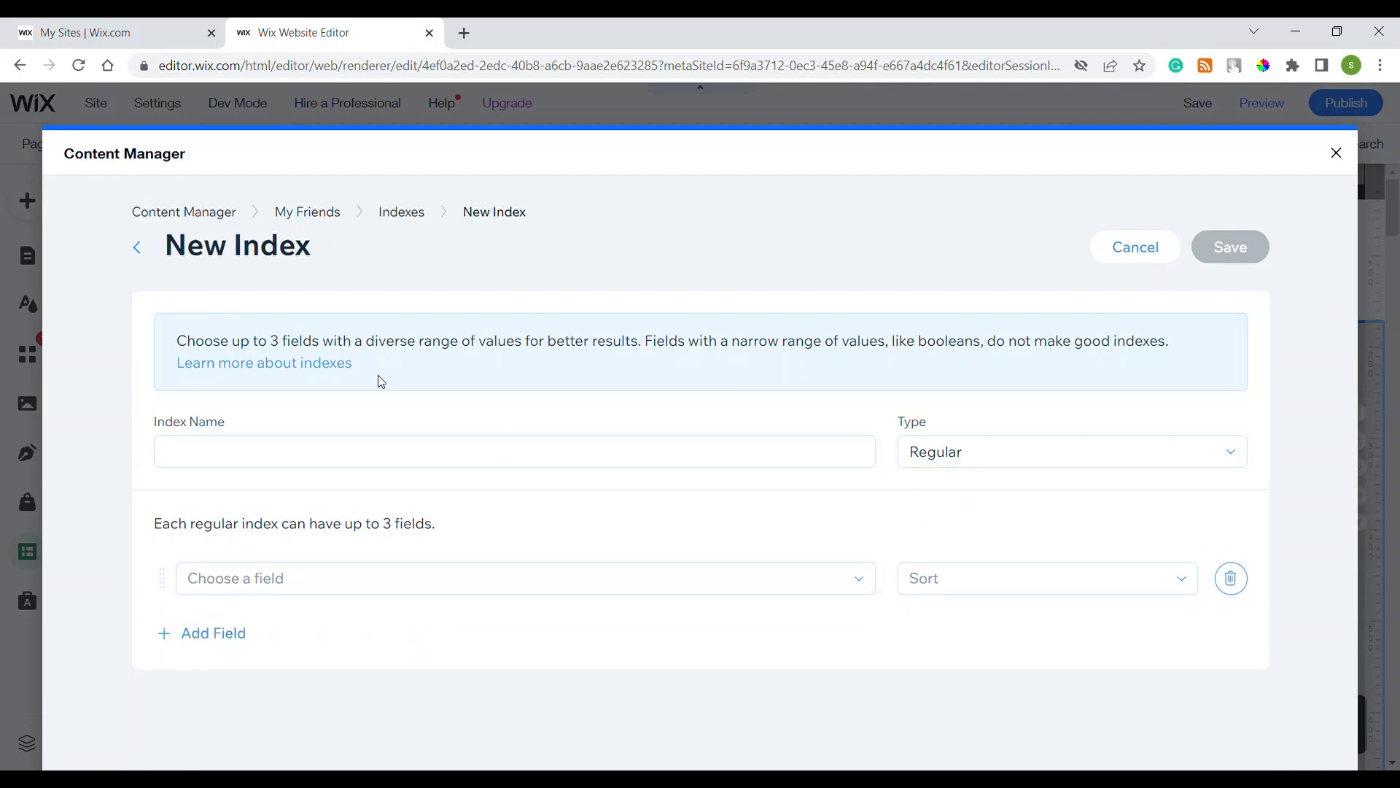
click(138, 248)
click(140, 251)
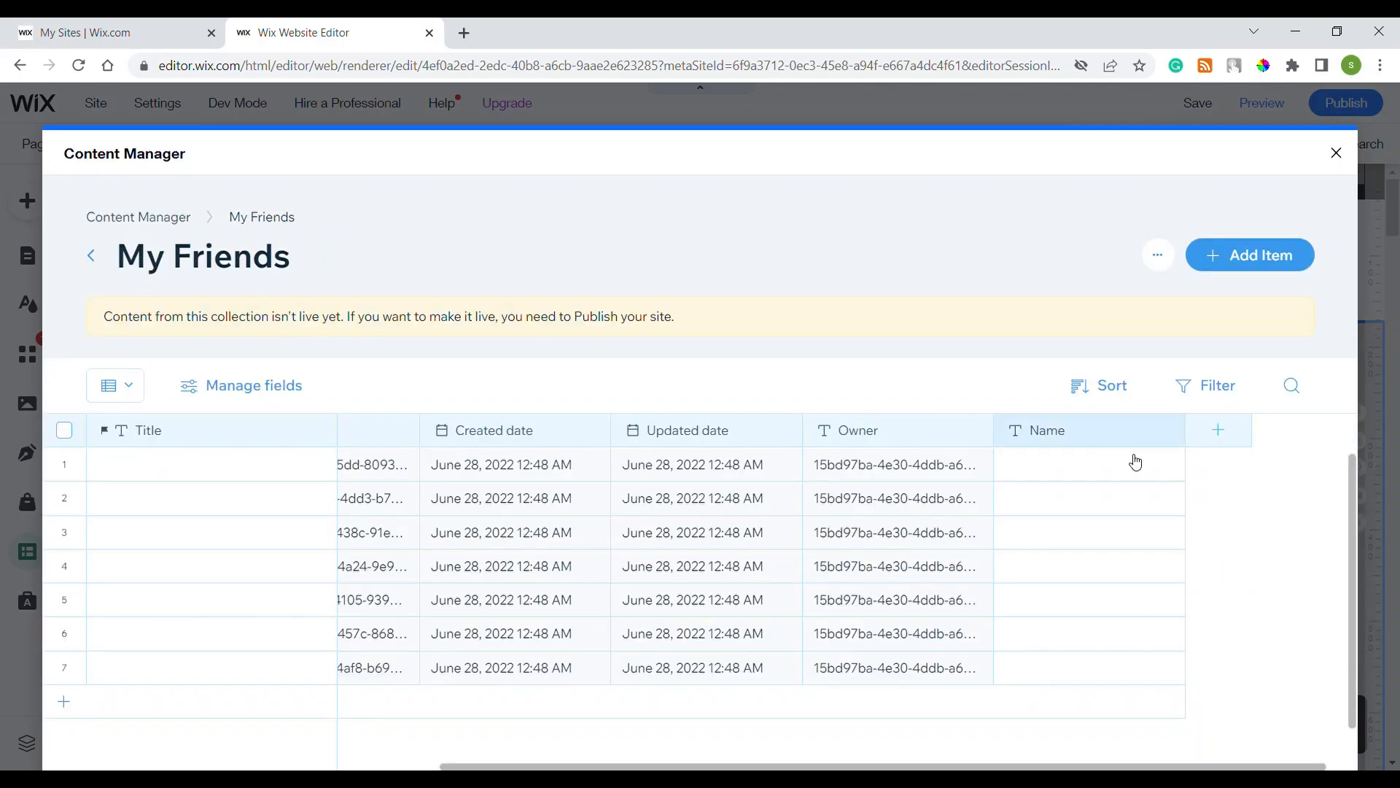
click(1157, 257)
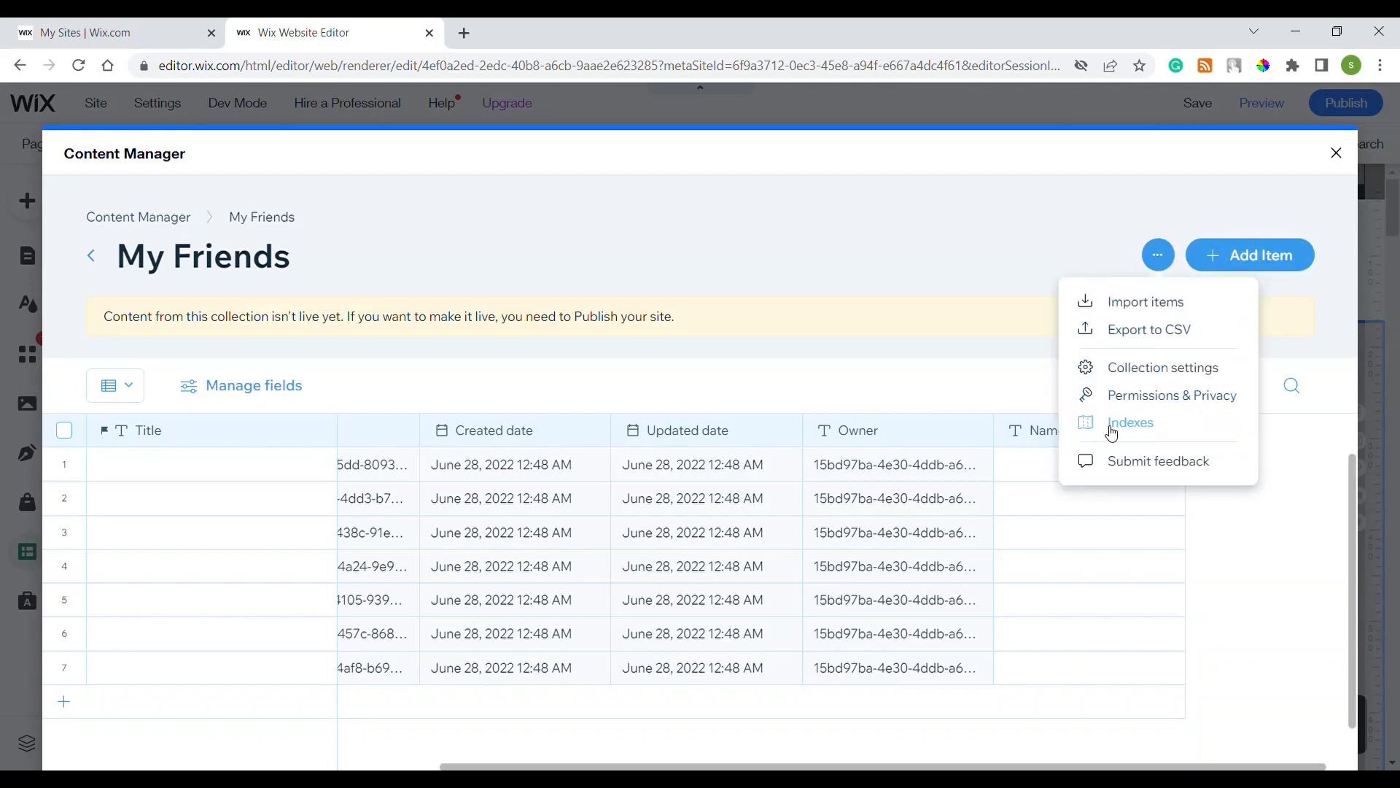
click(762, 375)
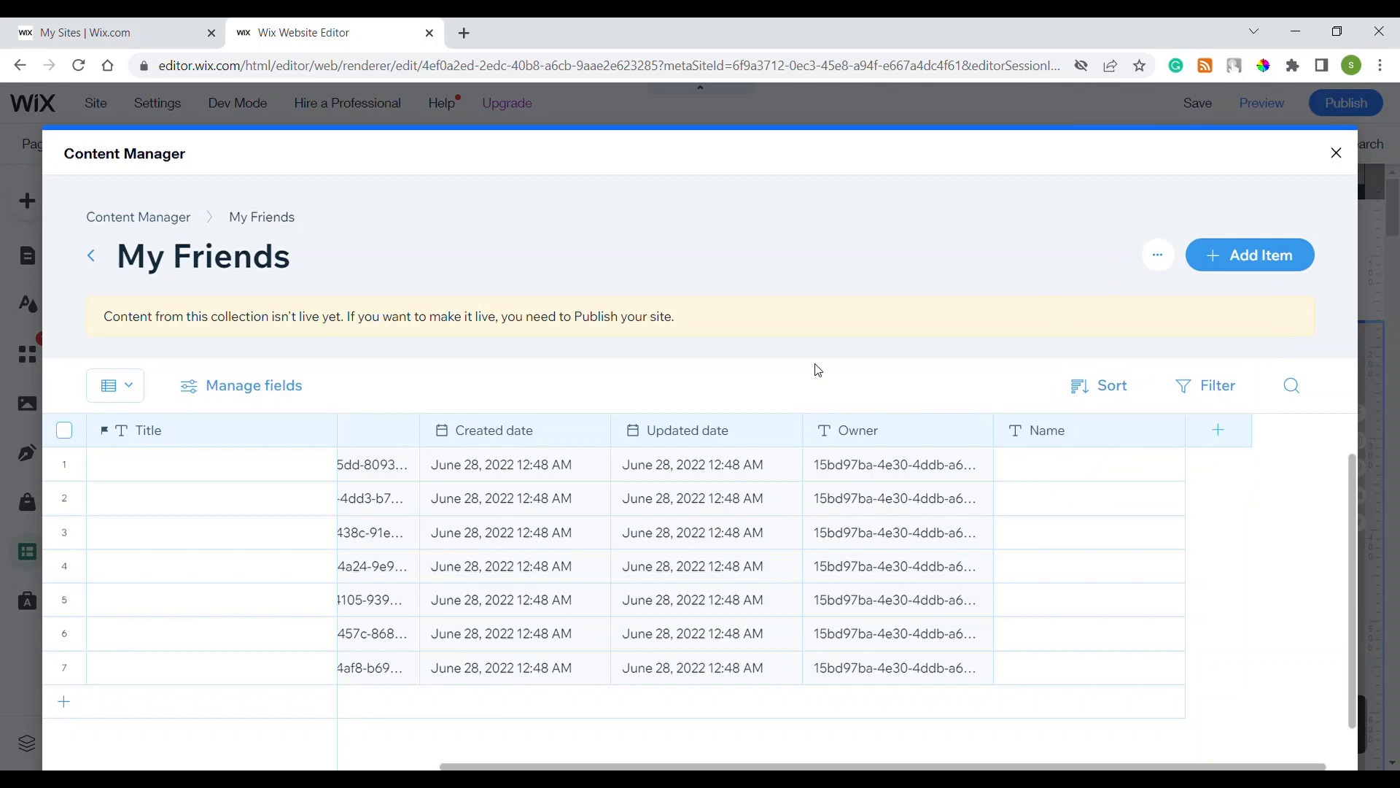
- Sort the My Friends table by Created date from oldest to newest
click(1107, 387)
click(894, 486)
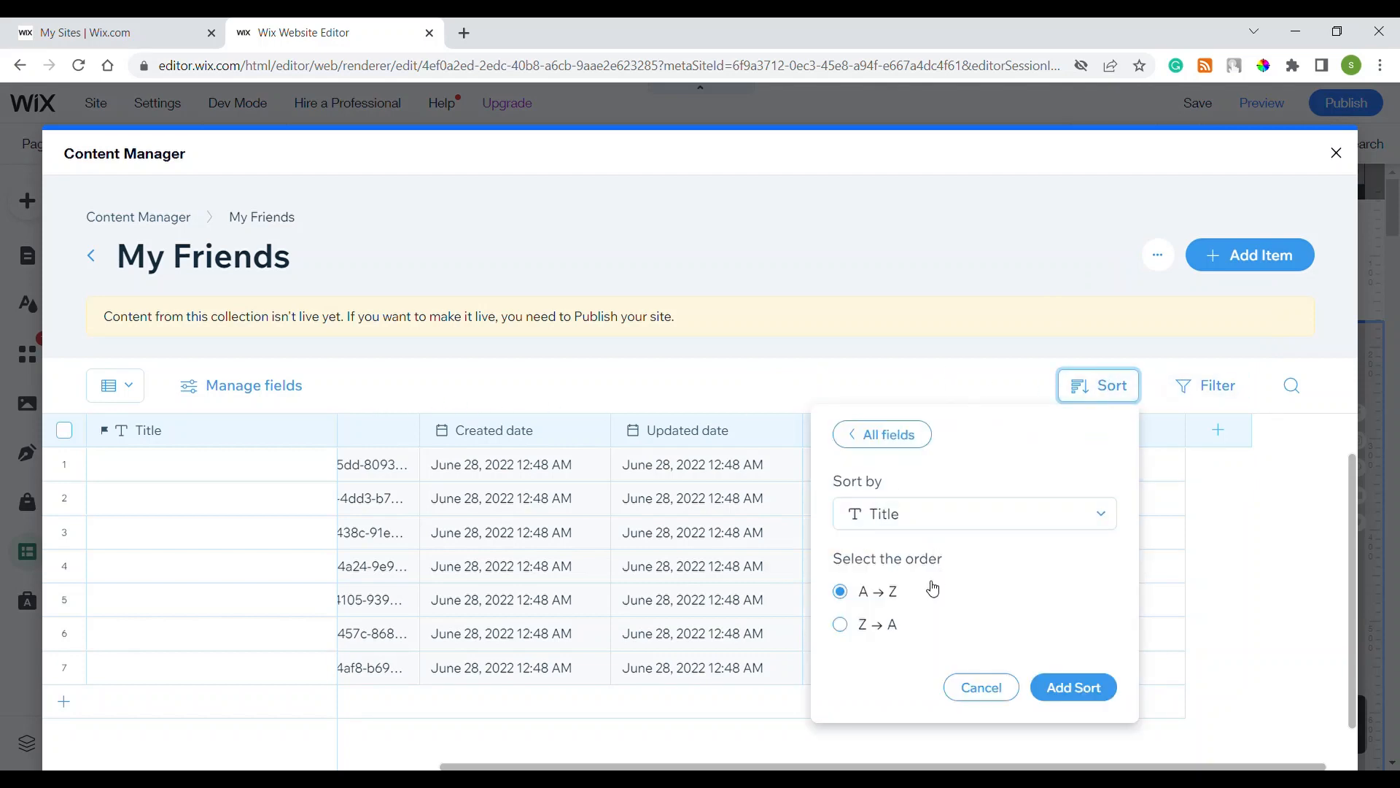
click(920, 514)
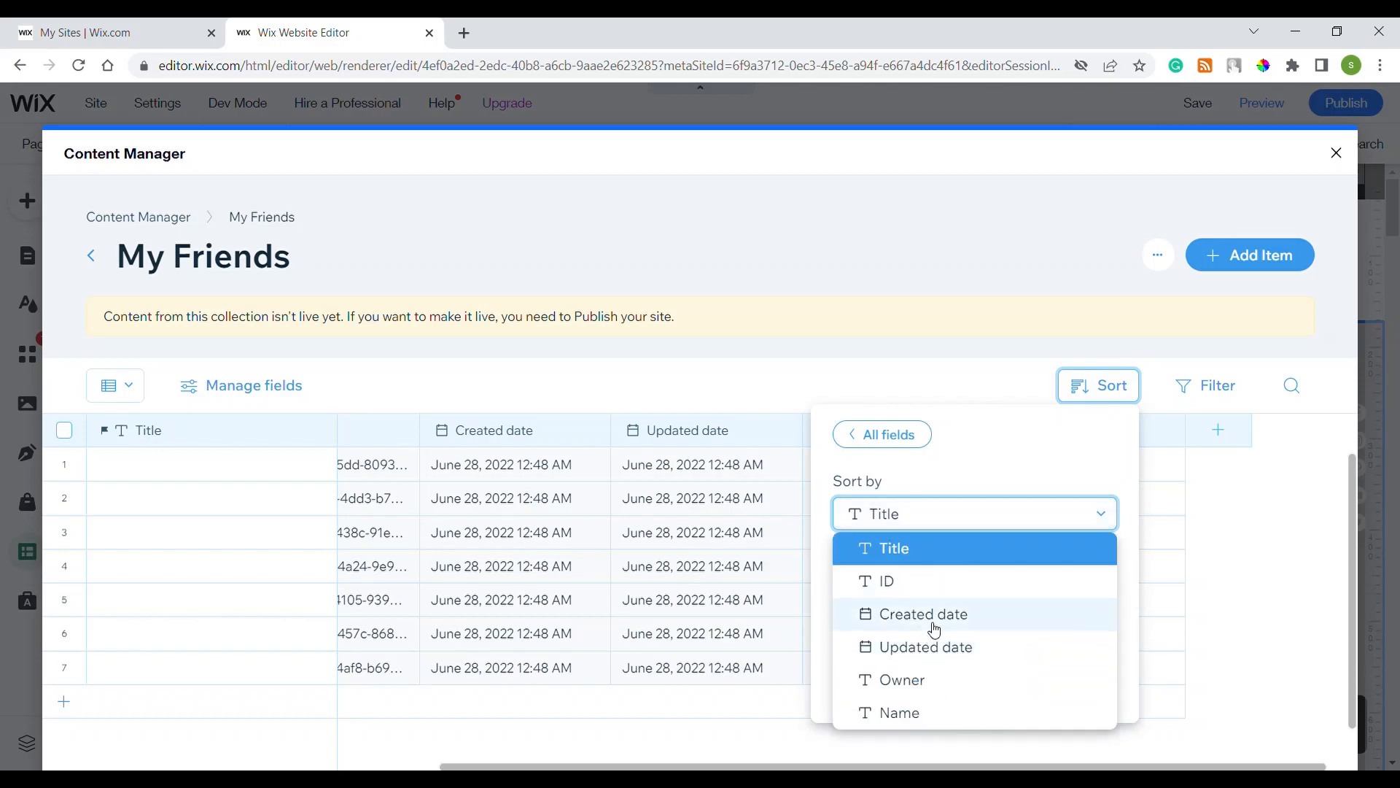
click(927, 616)
click(1057, 684)
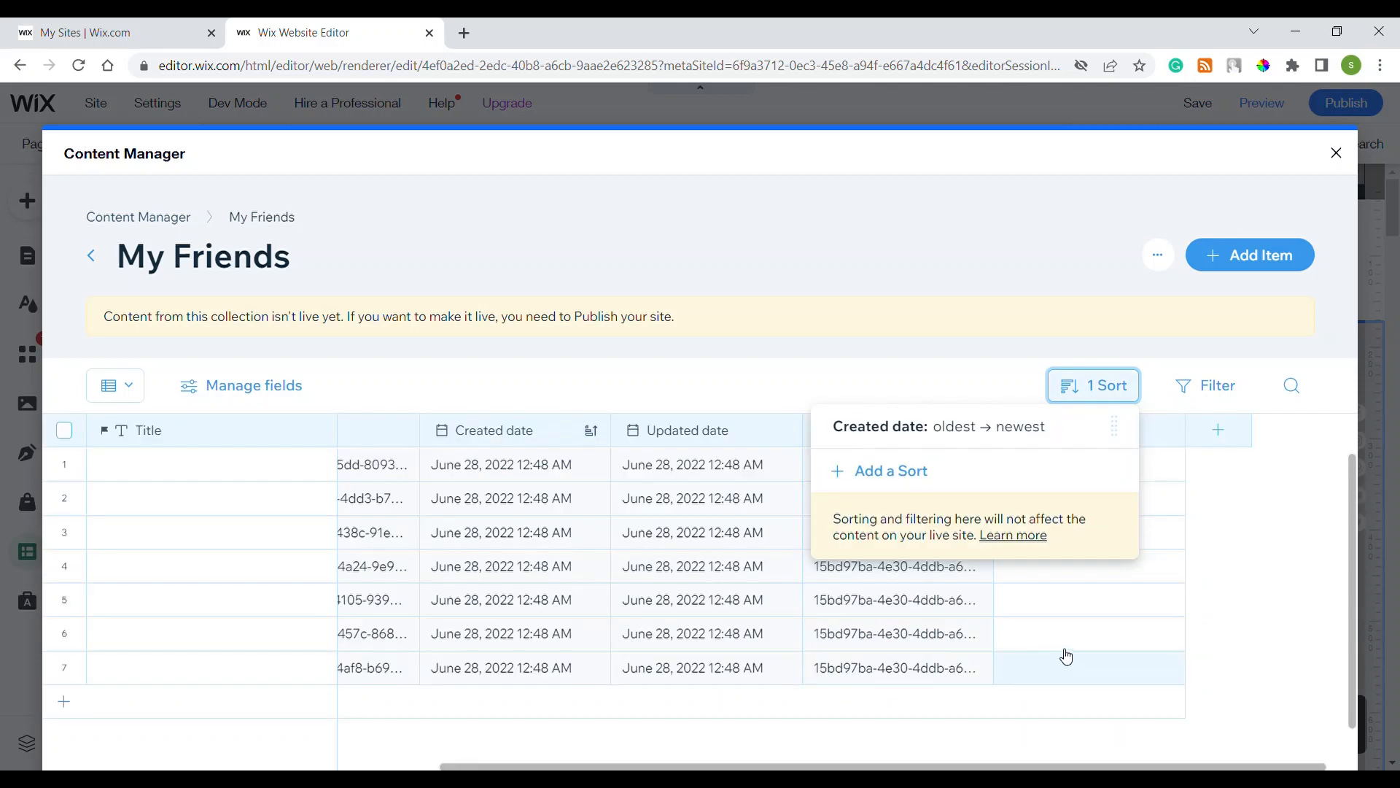
click(1272, 474)
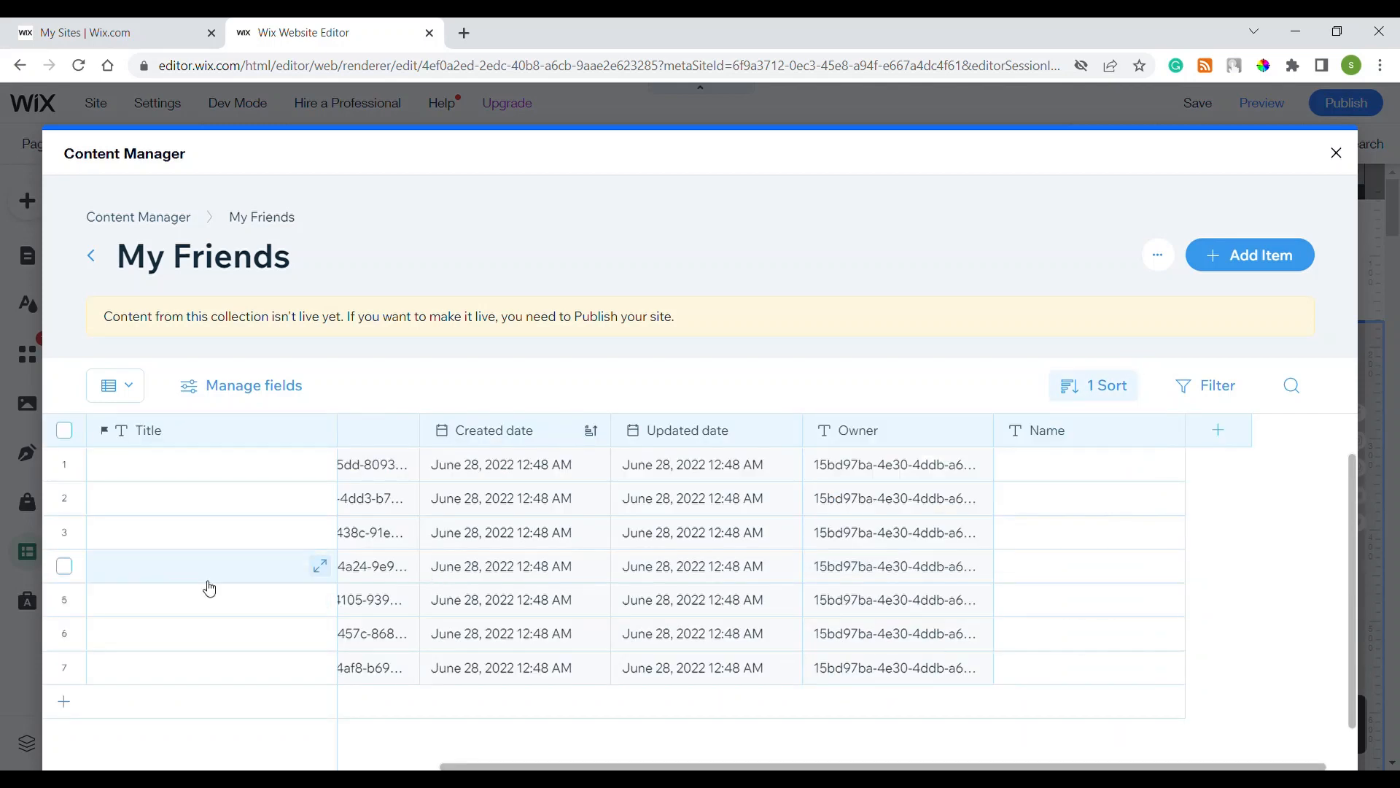
- Add four items at the end of the table with the titles ABC, CDE, FGH and IJK
scroll(168, 598, down, 1)
click(82, 679)
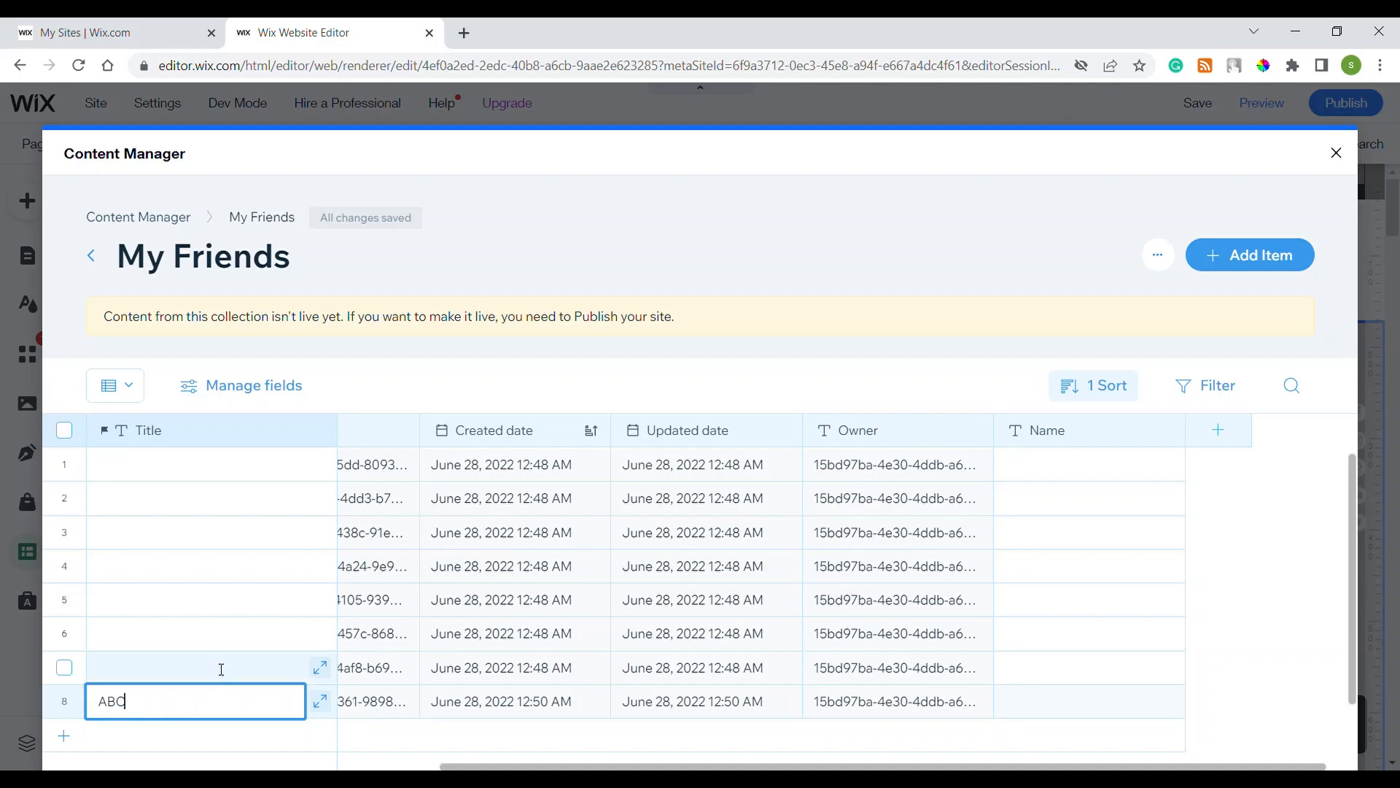
click(64, 736)
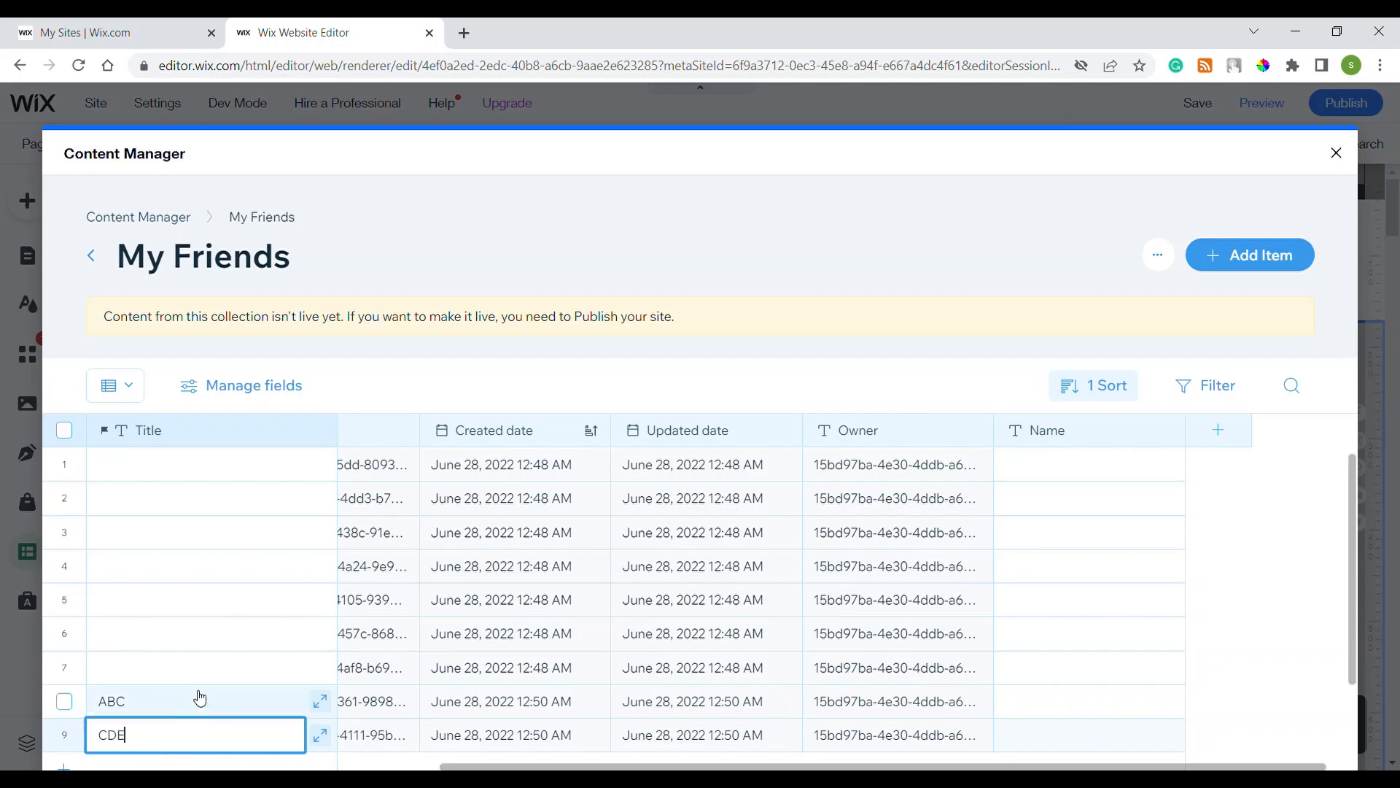
click(218, 675)
scroll(103, 695, down, 2)
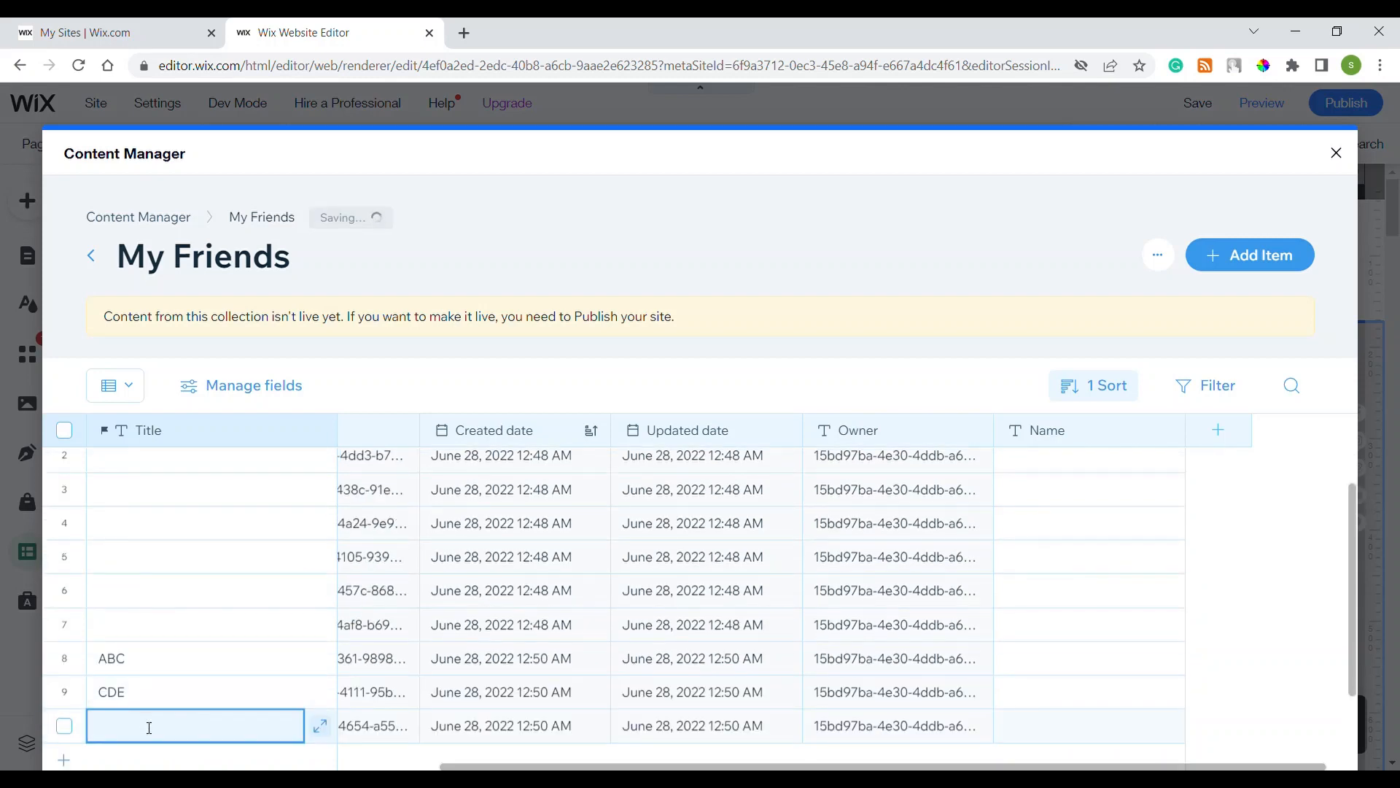
click(151, 737)
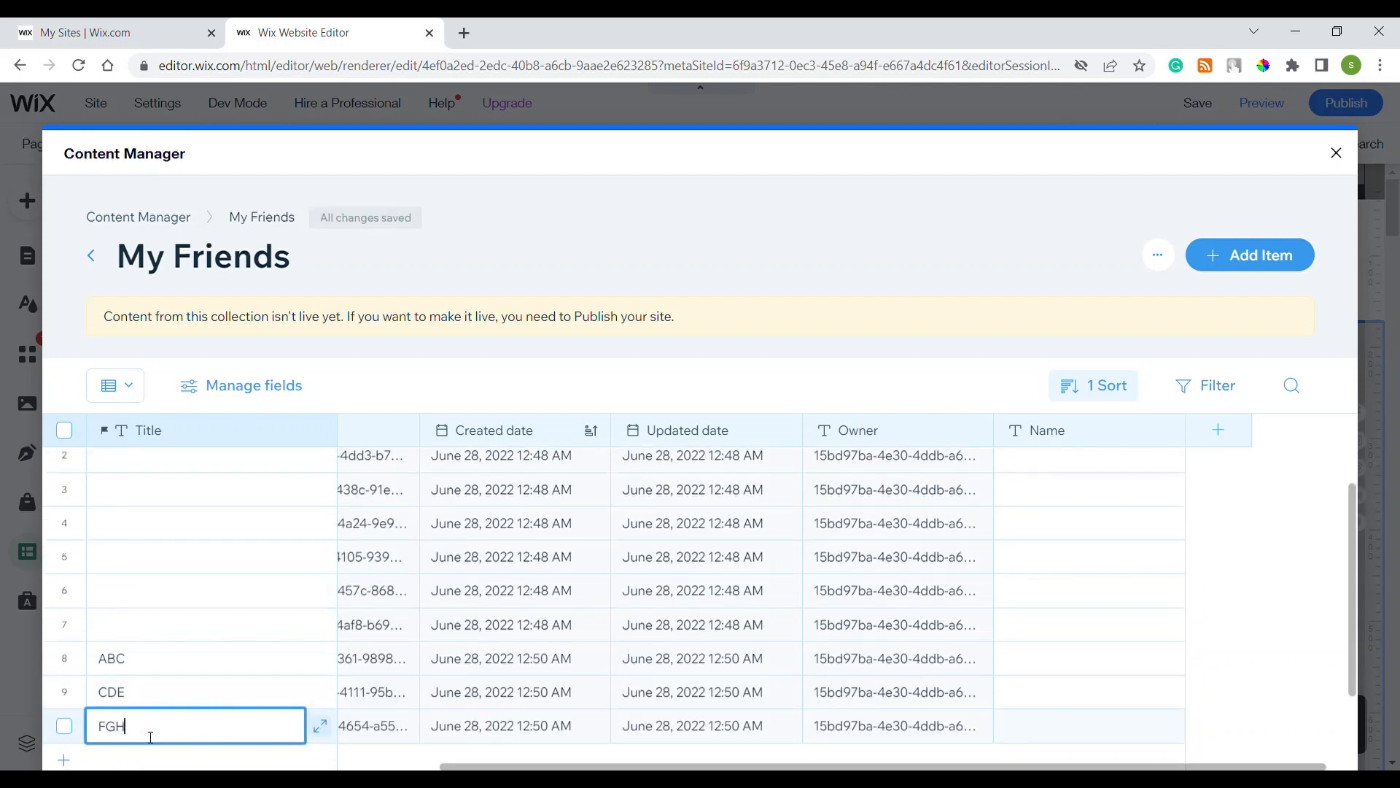
click(231, 692)
scroll(229, 693, down, 2)
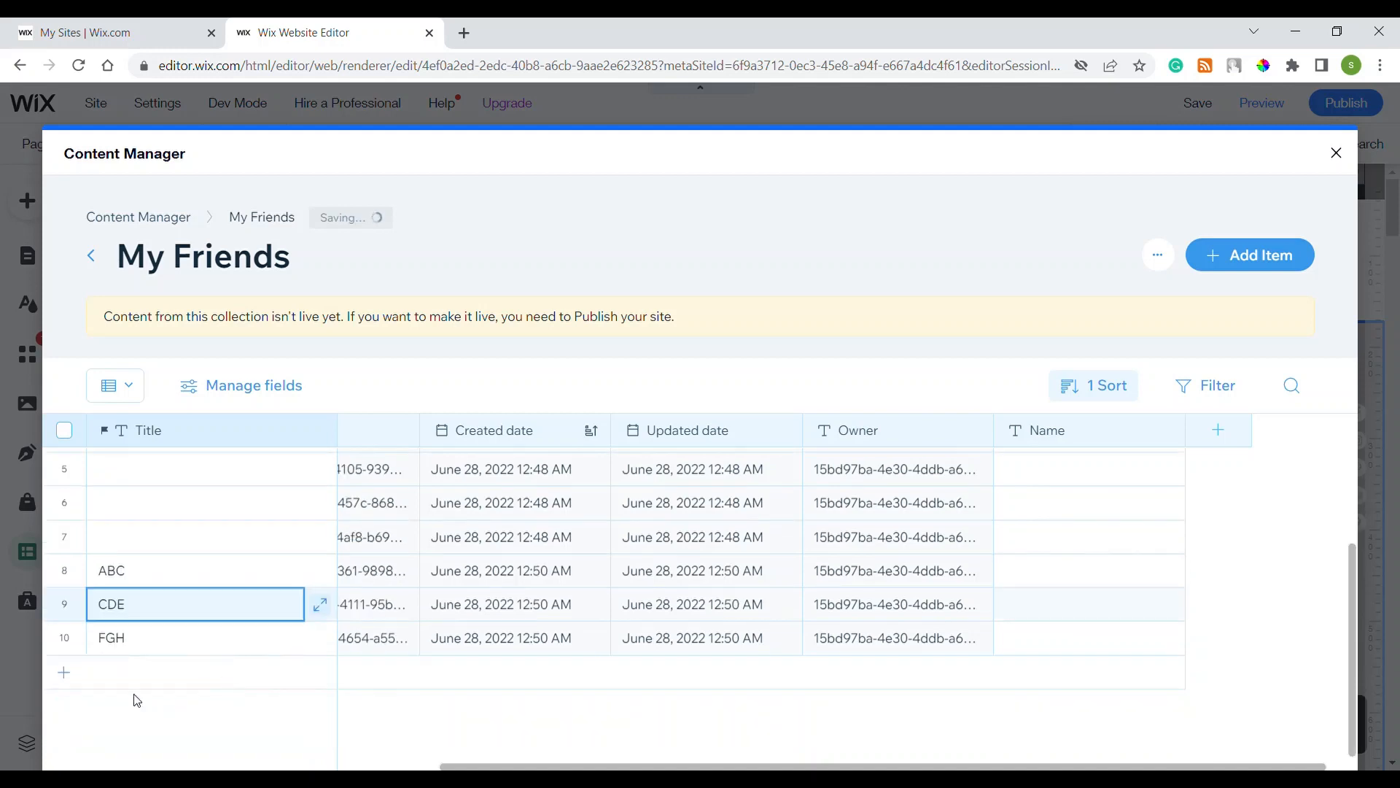
click(83, 672)
click(177, 732)
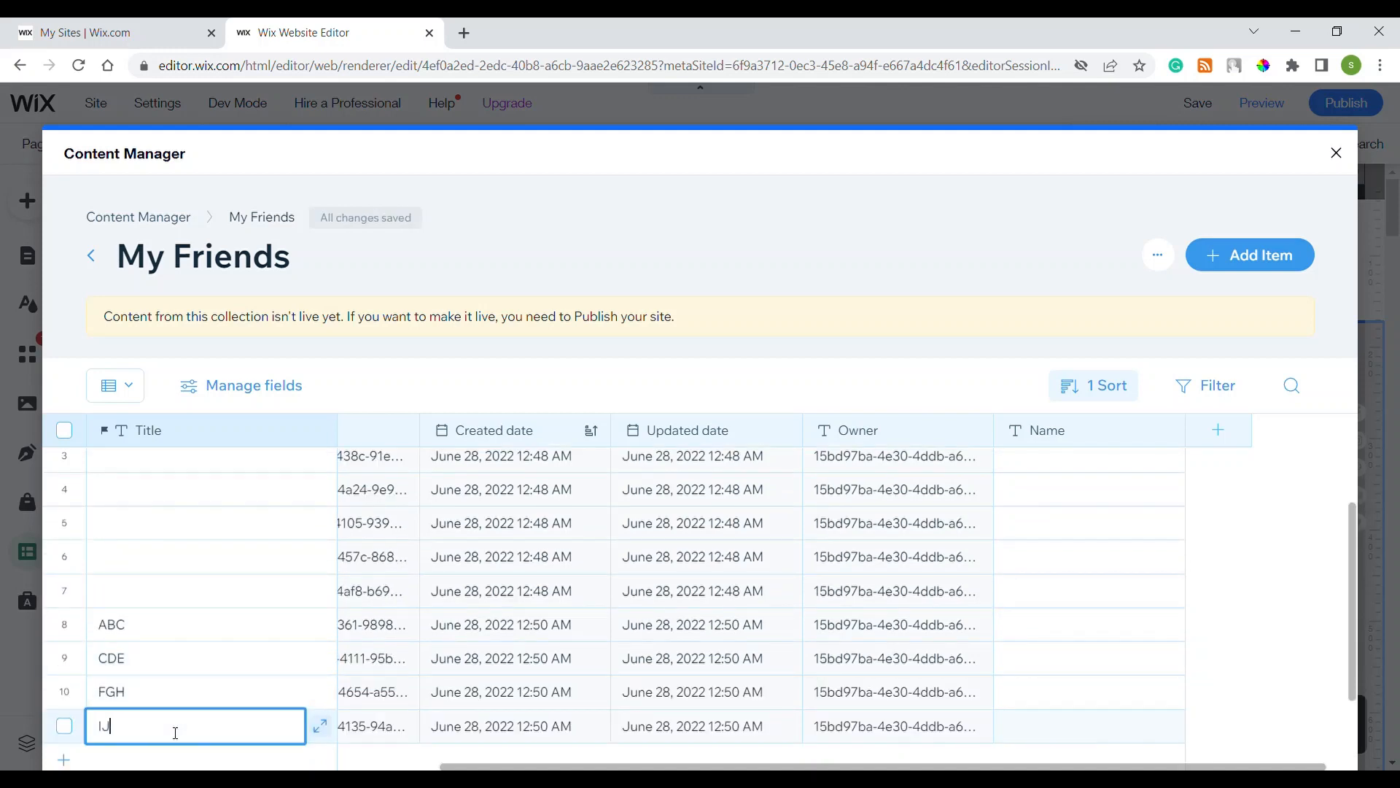
click(285, 593)
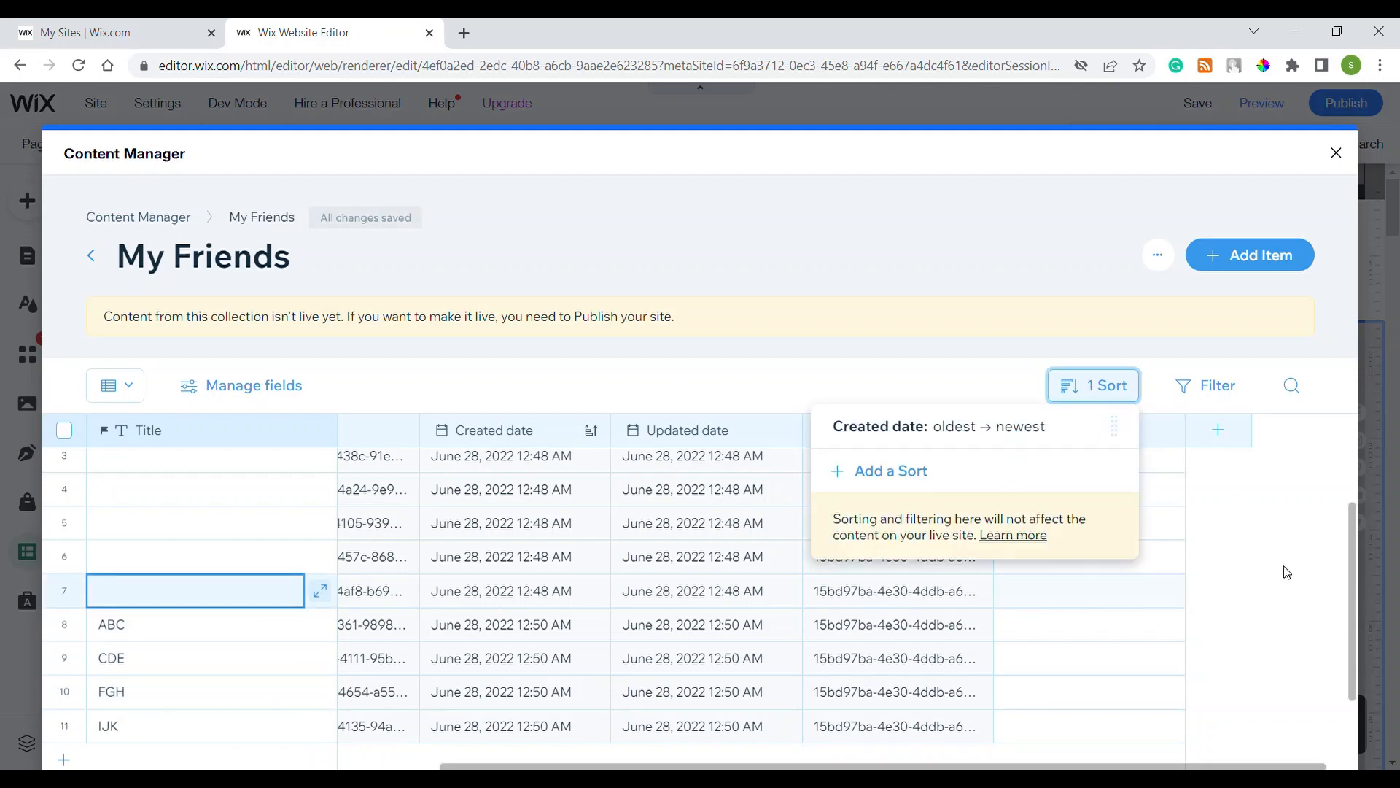
- Delete the seven untitled items, rows 1 to 7, from the My Friends table
scroll(473, 664, up, 2)
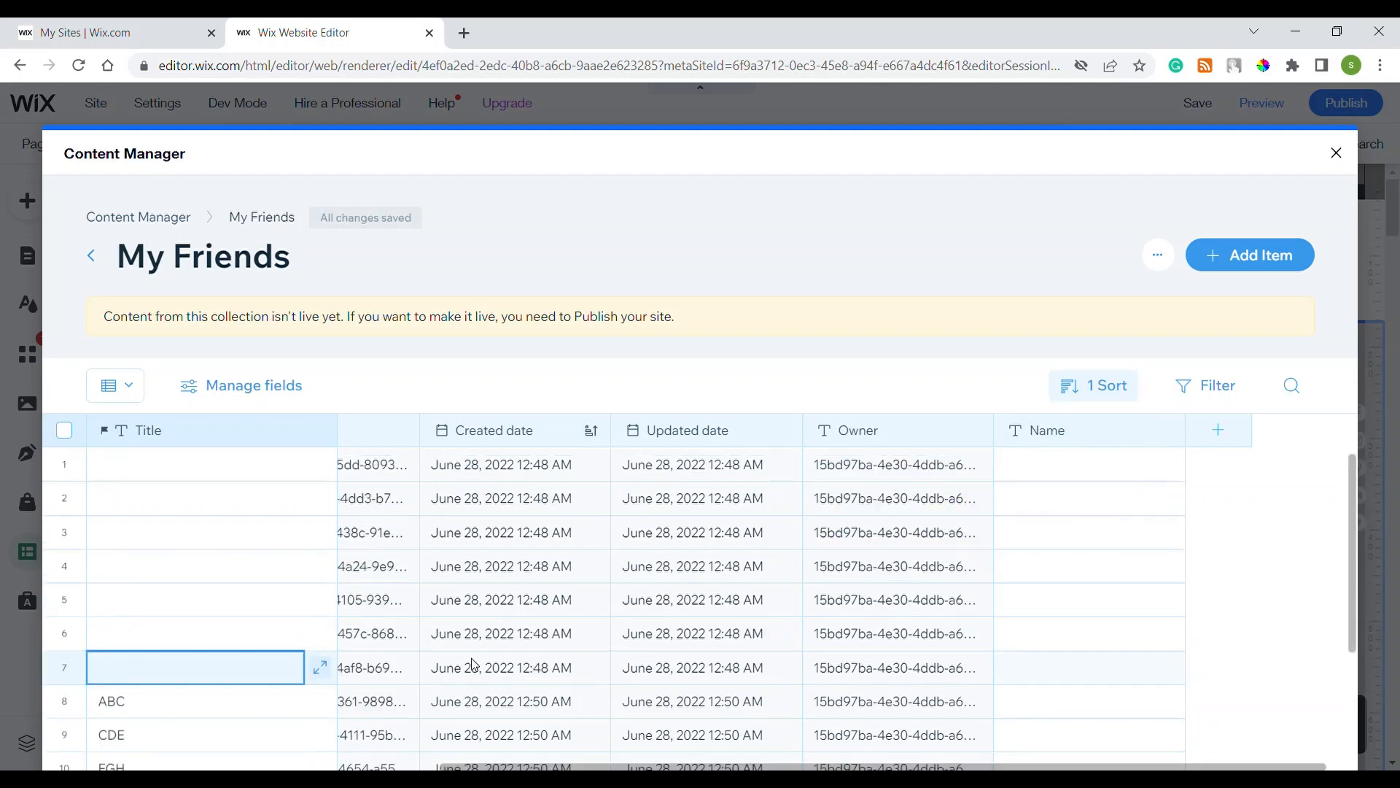
click(64, 465)
click(65, 498)
click(64, 533)
click(64, 566)
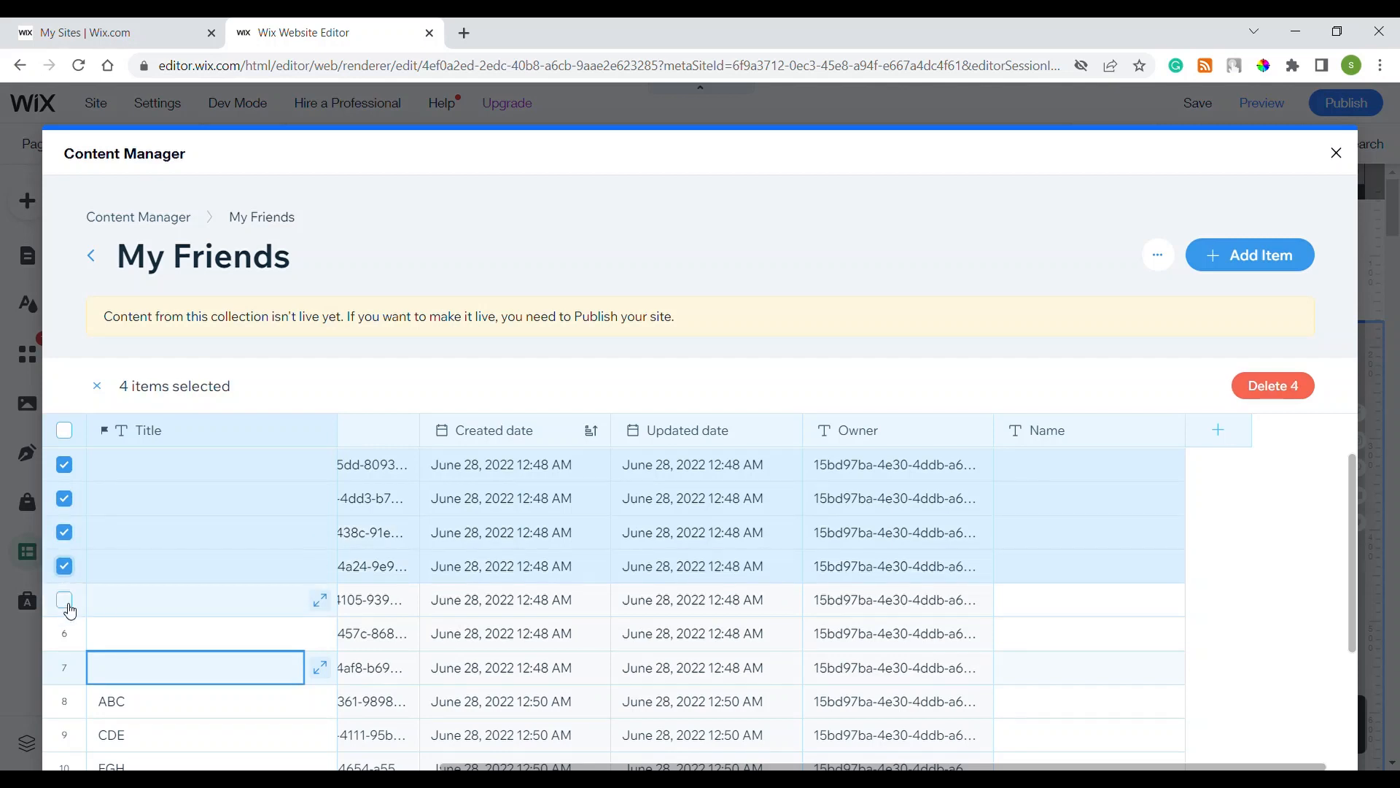
click(64, 599)
click(64, 633)
click(65, 669)
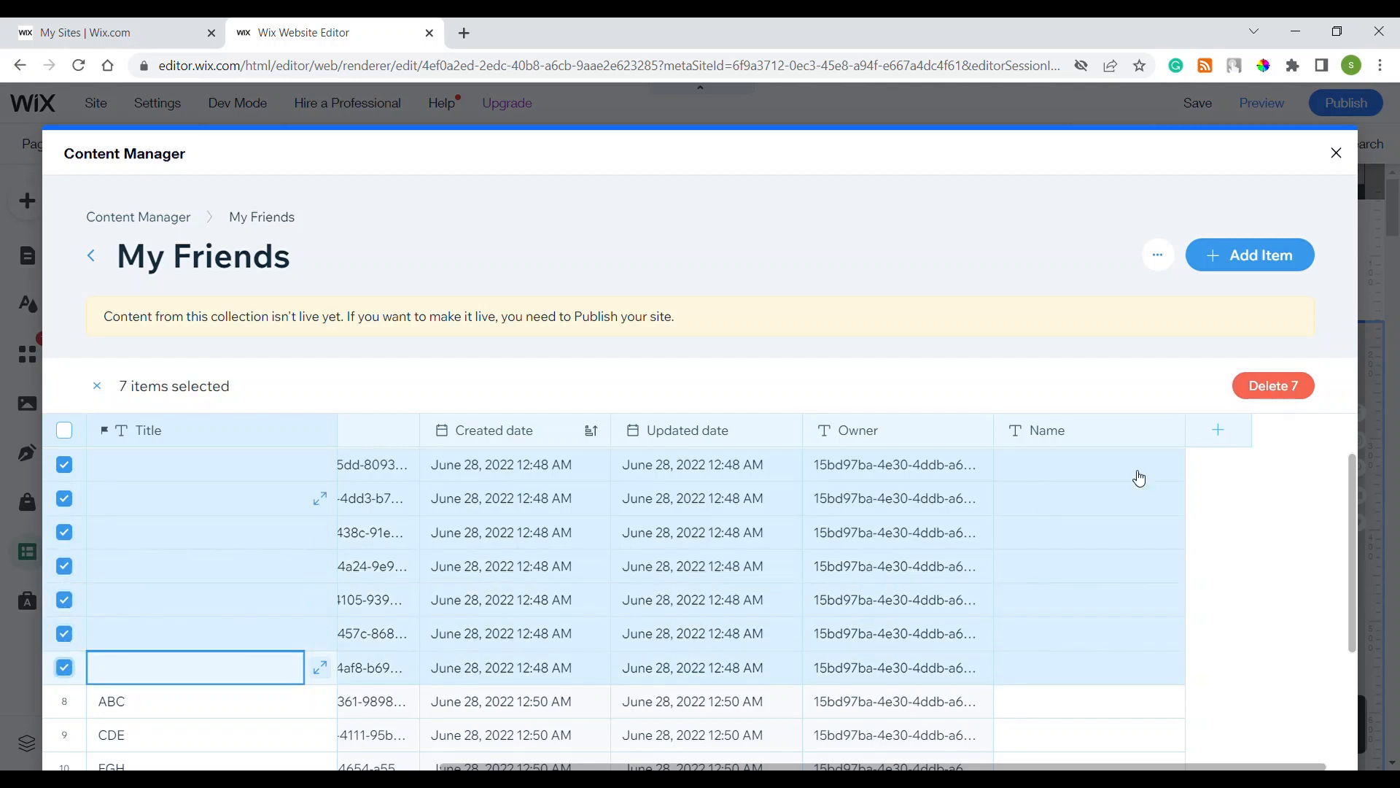
click(1273, 385)
click(937, 548)
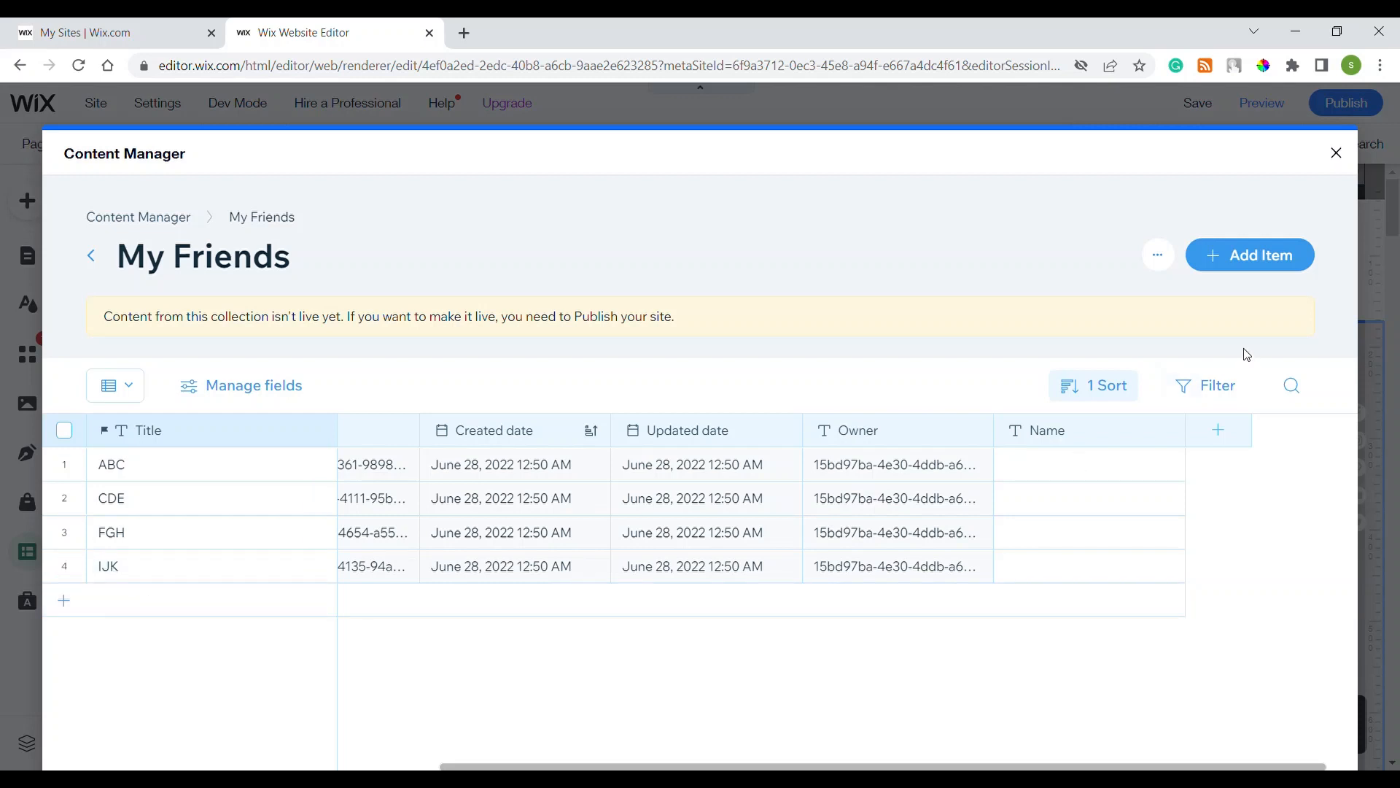
- Check the field and order options of the Created date sort, and return to the list of sorts
click(1107, 390)
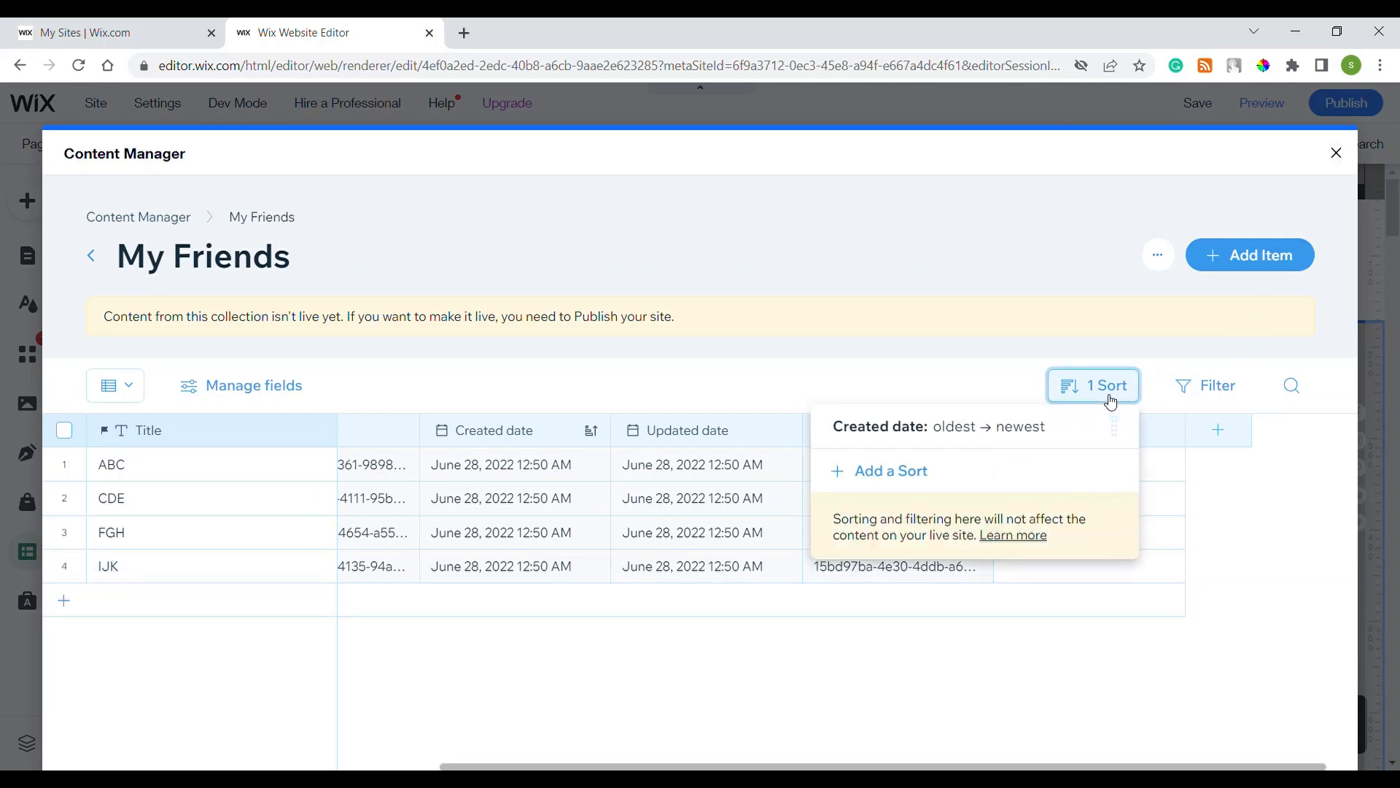
click(1005, 433)
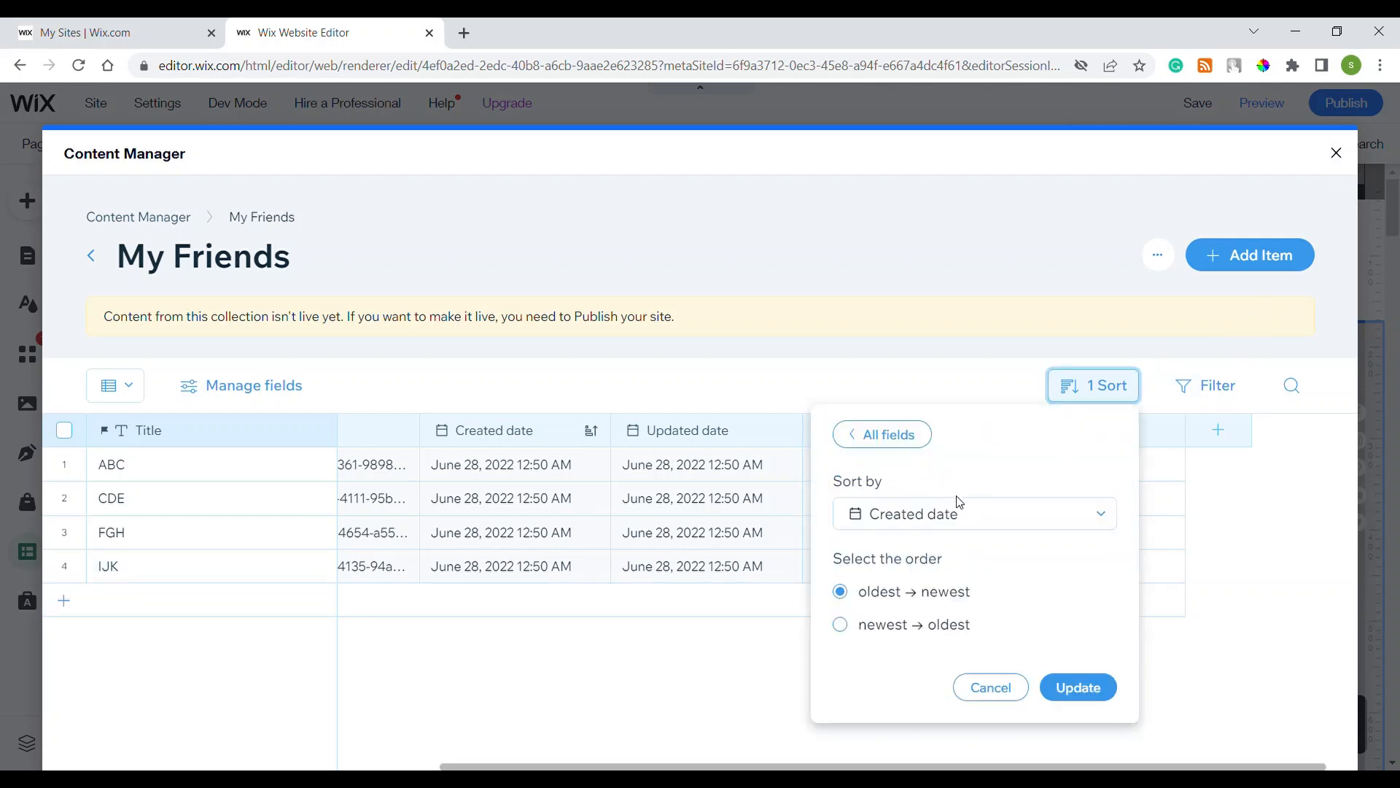
click(904, 436)
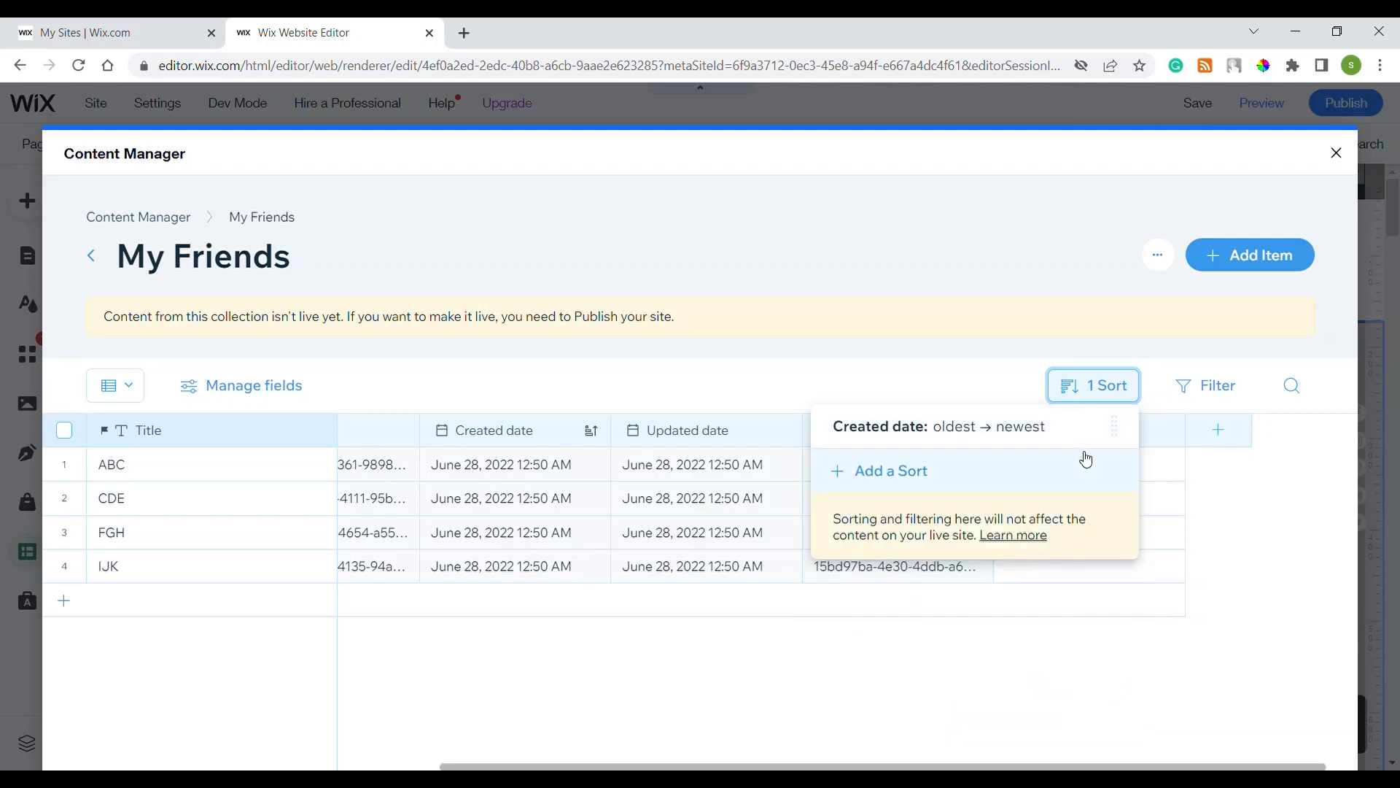
- Replace the Created date sort of the My Friends table with Updated date from oldest to newest, and close the collection window
click(1084, 431)
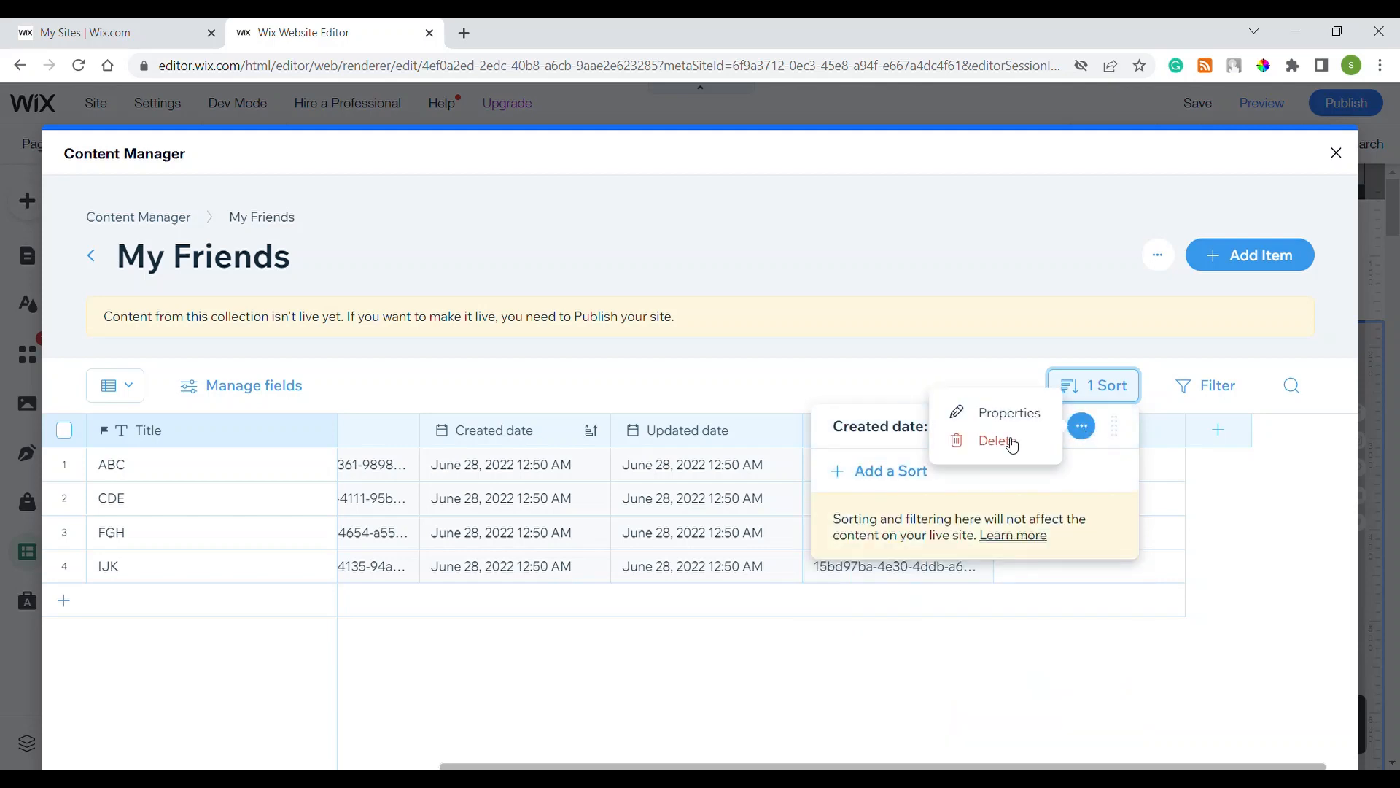
click(1048, 441)
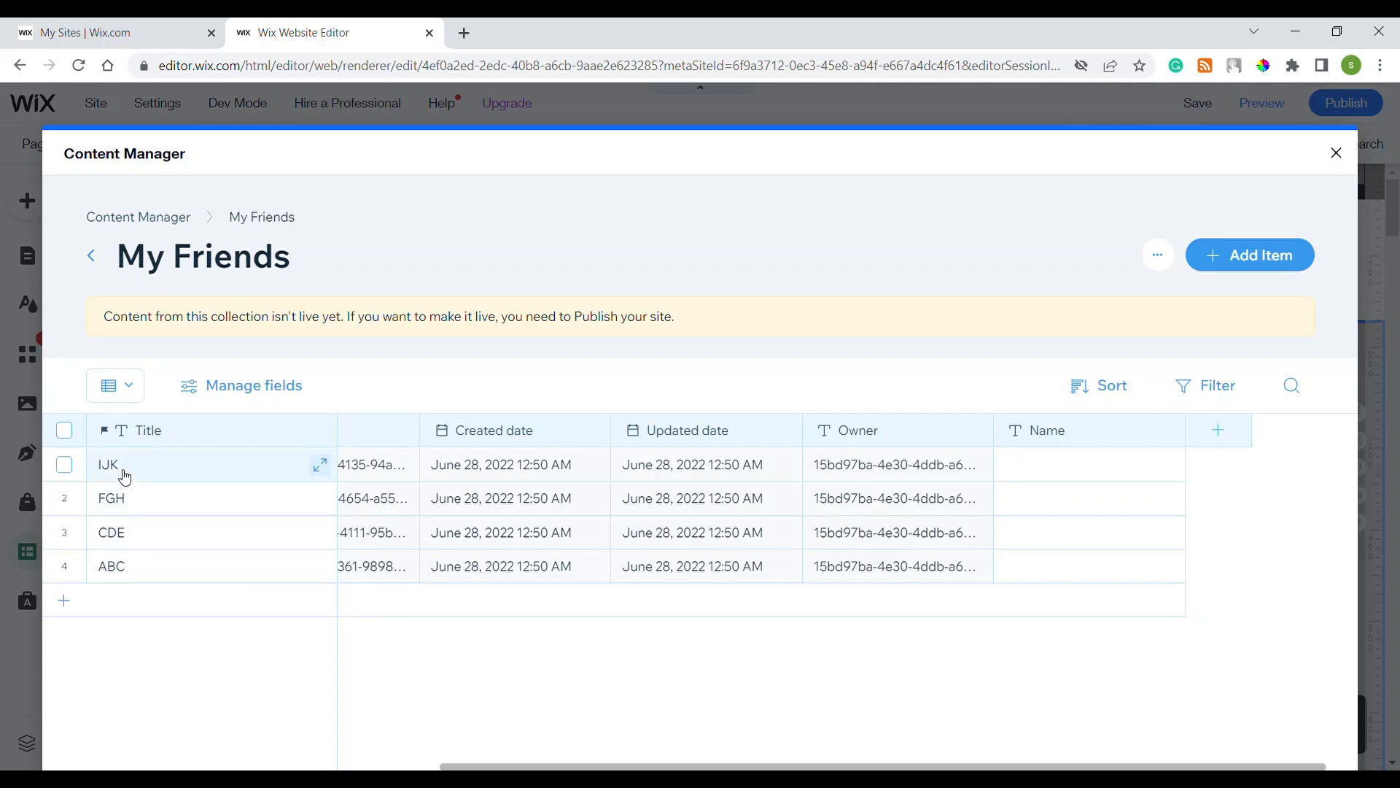
click(1117, 387)
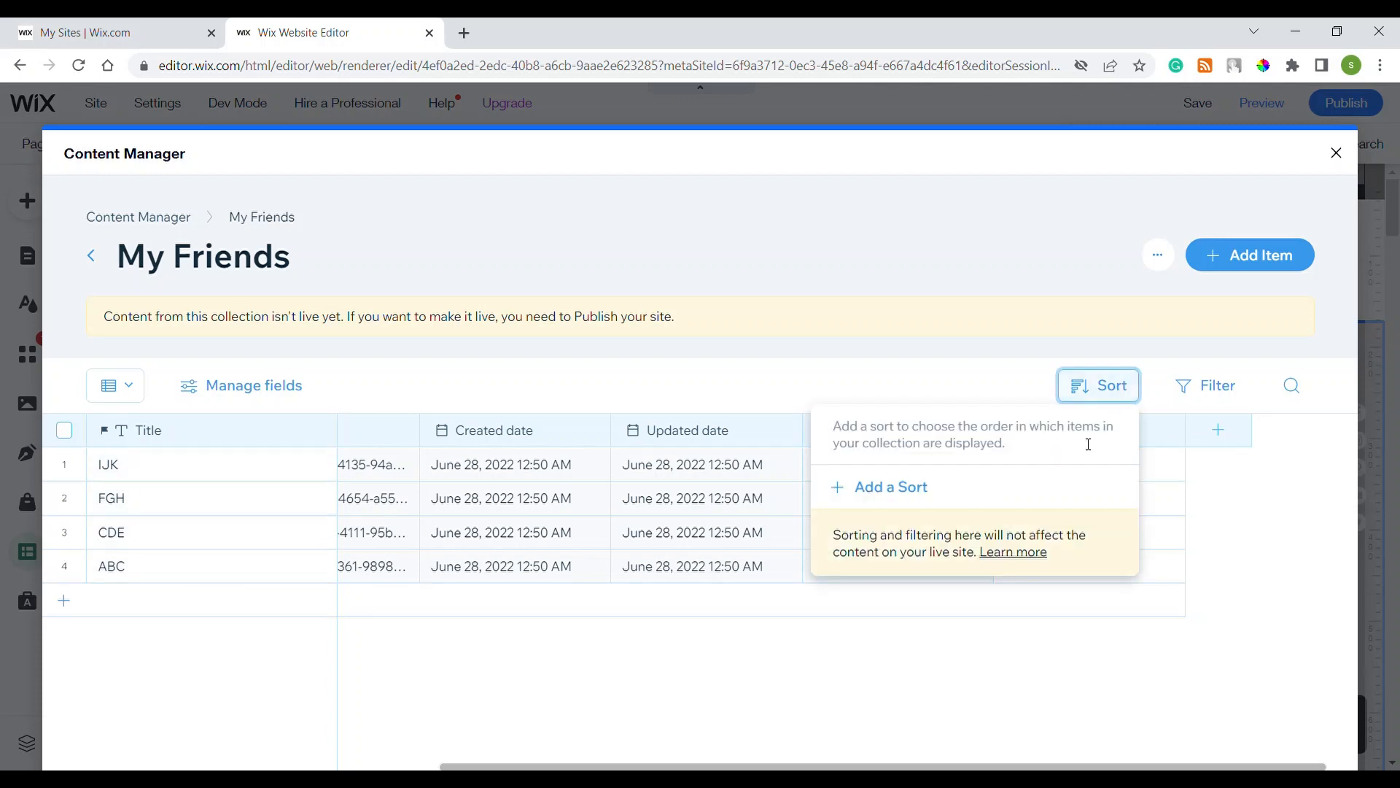
click(895, 503)
click(937, 515)
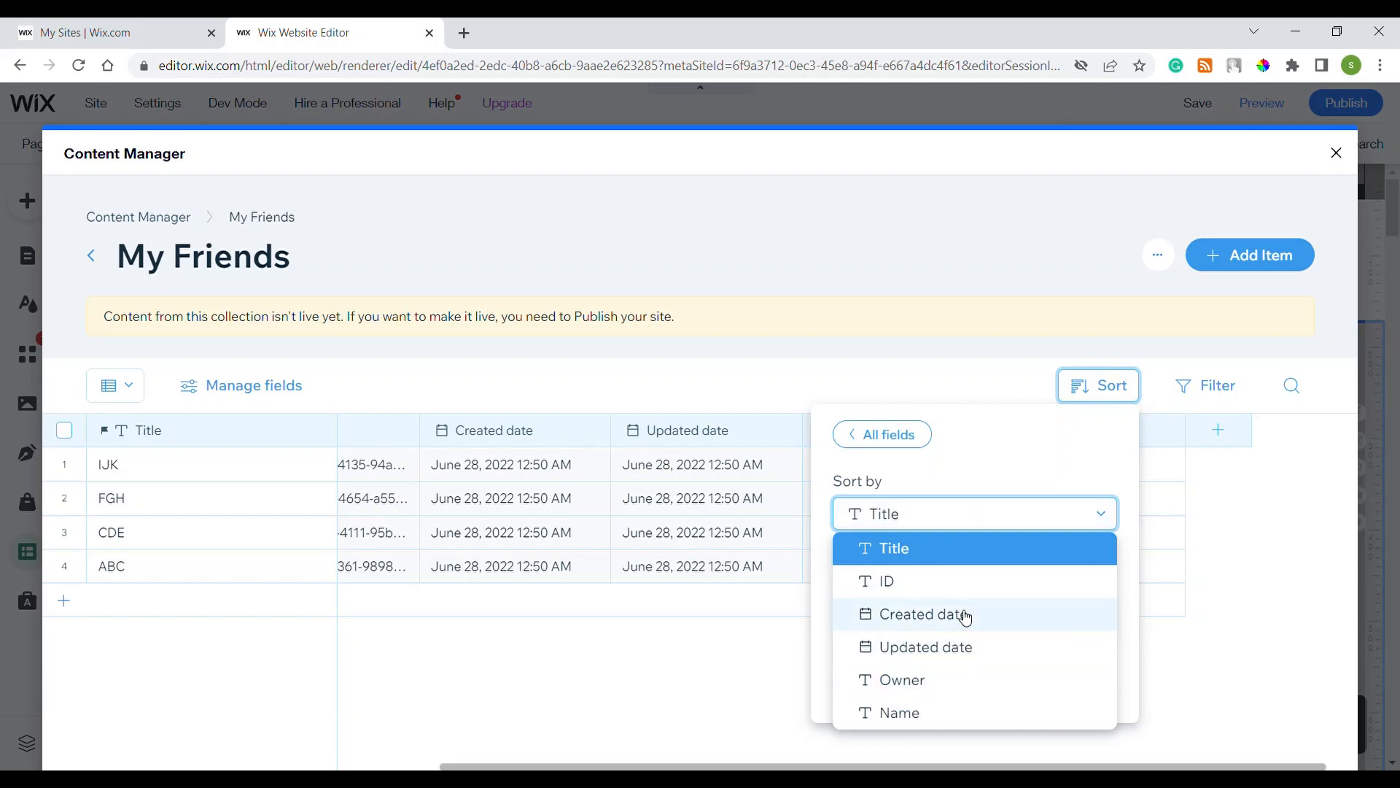
click(1040, 650)
click(1091, 701)
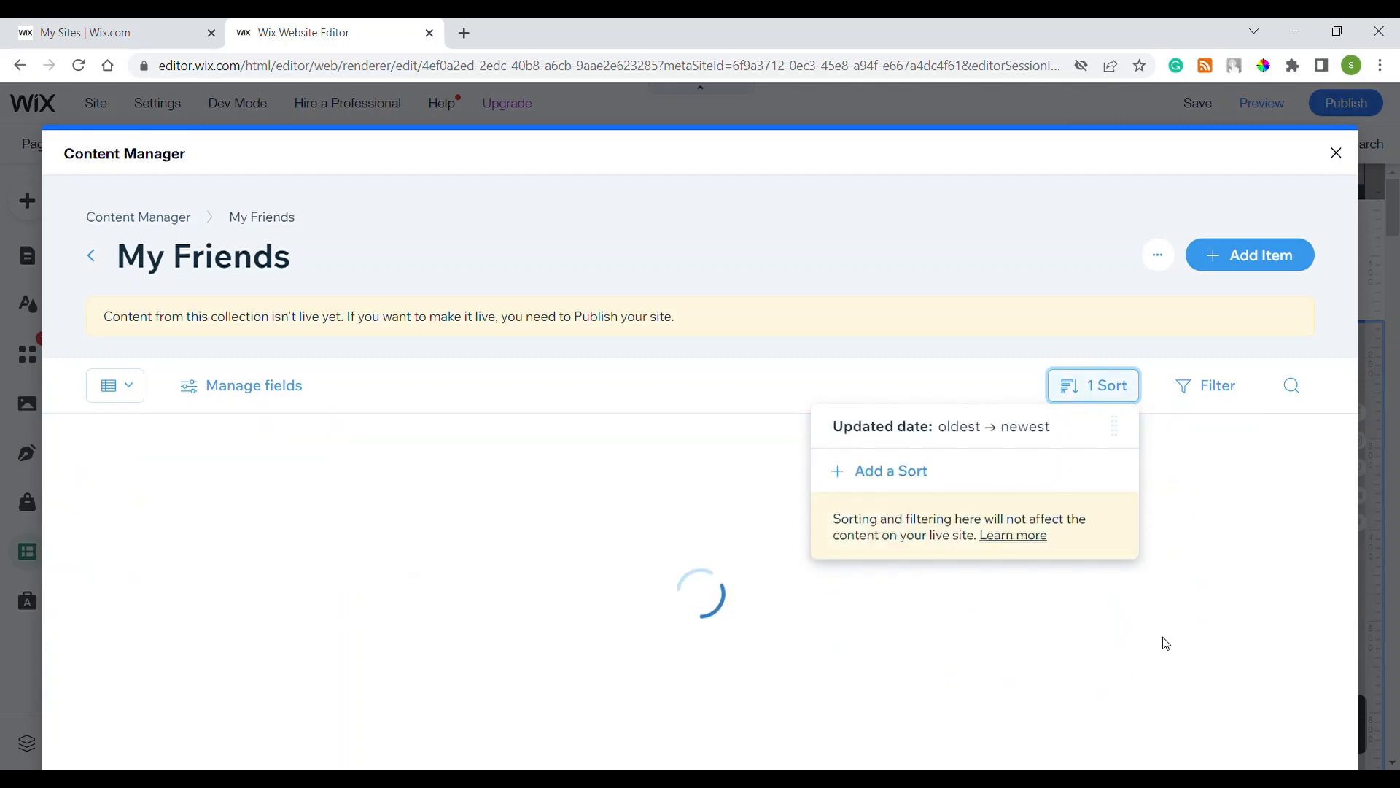
click(1223, 645)
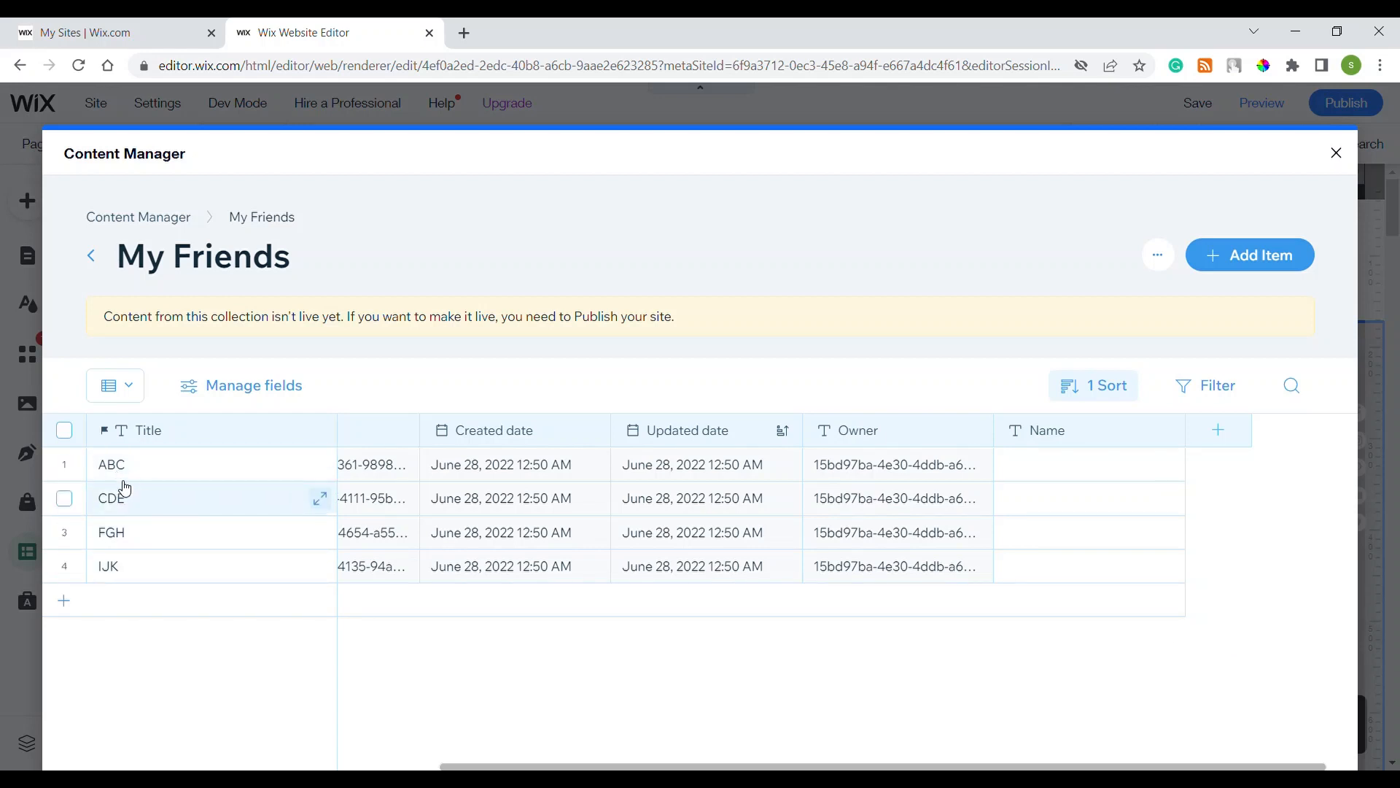
click(1335, 155)
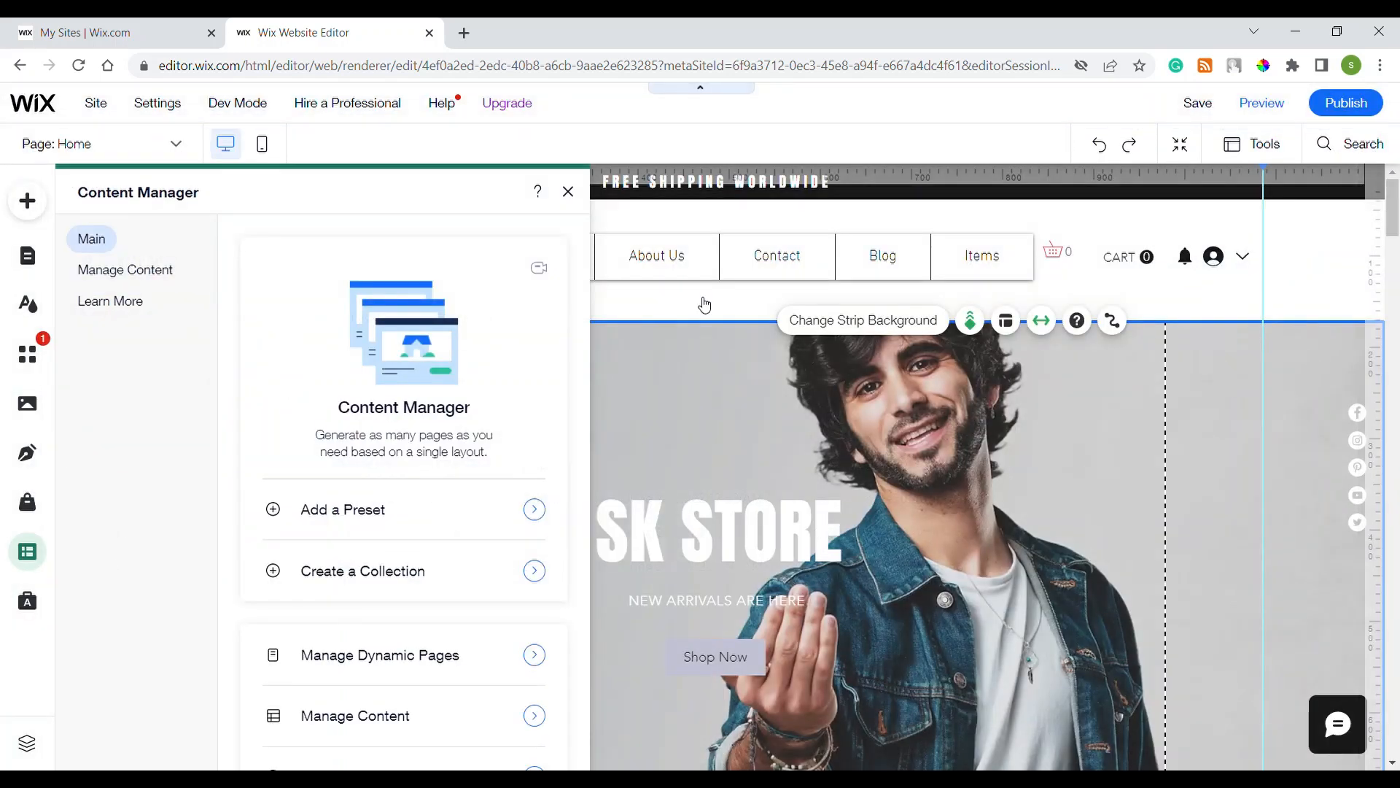